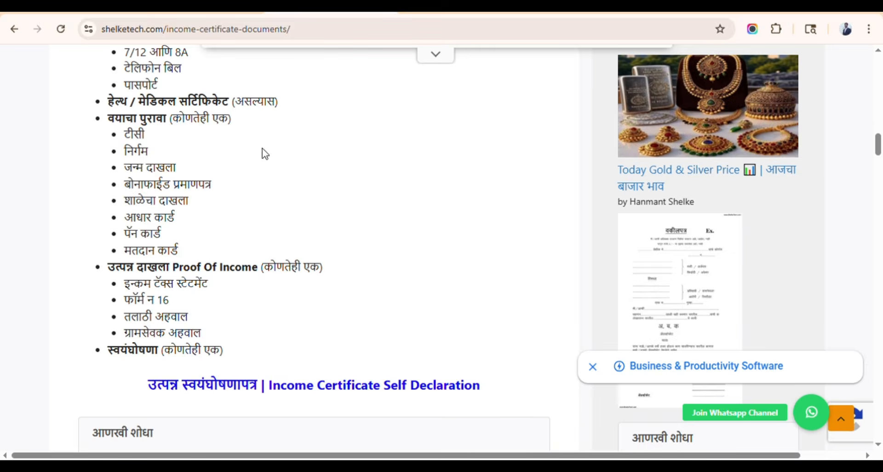
# - Scroll through the shelketech.com article to the Proof Of Income section
pyautogui.scroll(10, 289, 185)
pyautogui.scroll(-3, 301, 189)
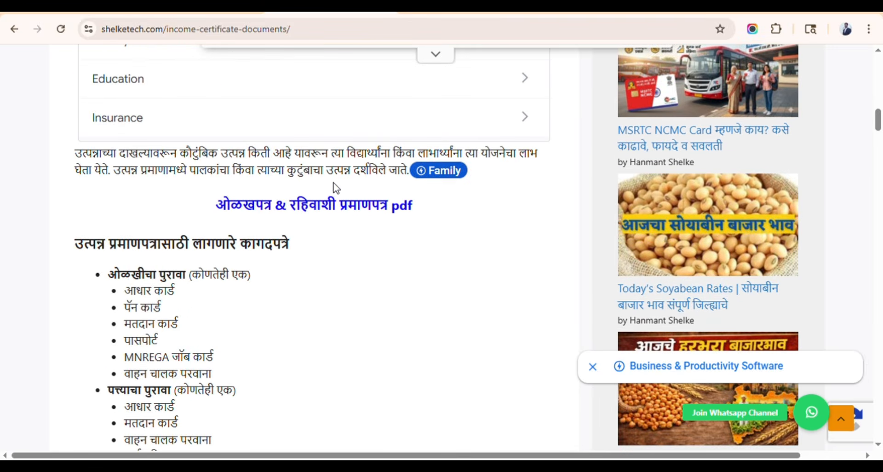
pyautogui.scroll(-3, 337, 184)
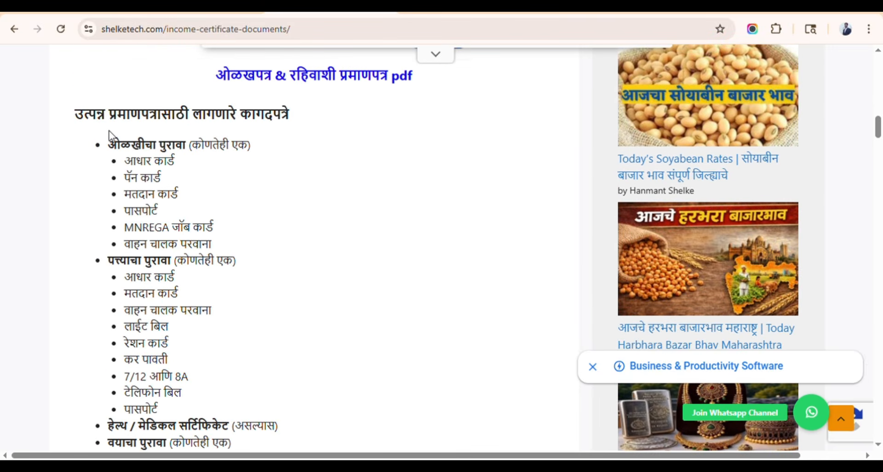
pyautogui.scroll(3, 88, 125)
pyautogui.scroll(-3, 98, 128)
pyautogui.scroll(-2, 260, 181)
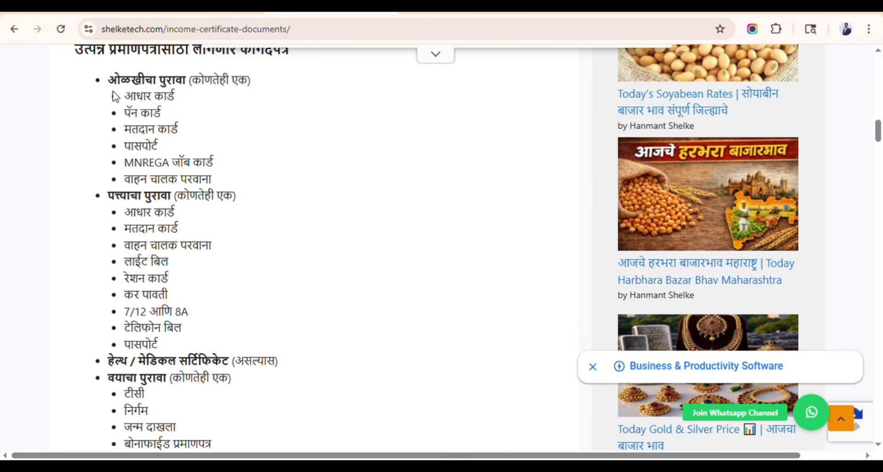
pyautogui.scroll(-3, 187, 231)
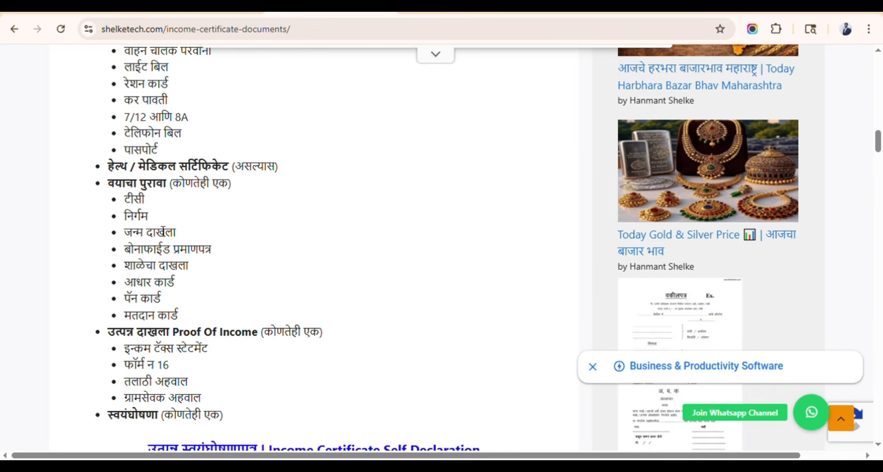
pyautogui.scroll(-4, 156, 191)
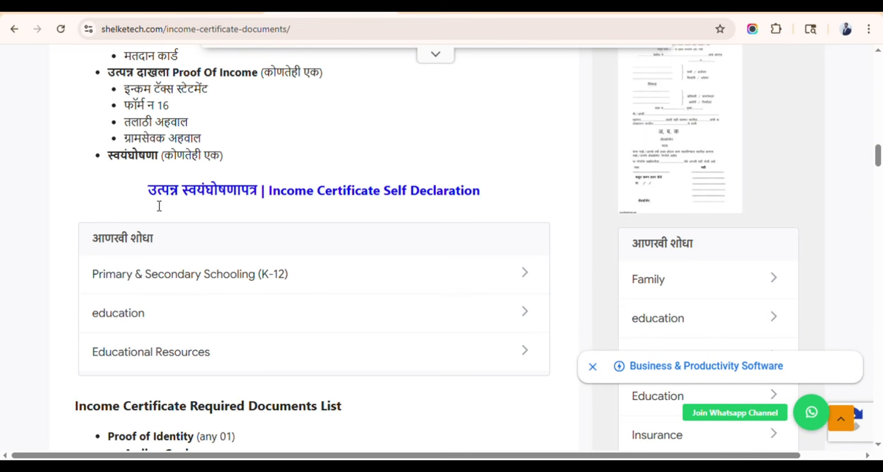
pyautogui.scroll(1, 138, 133)
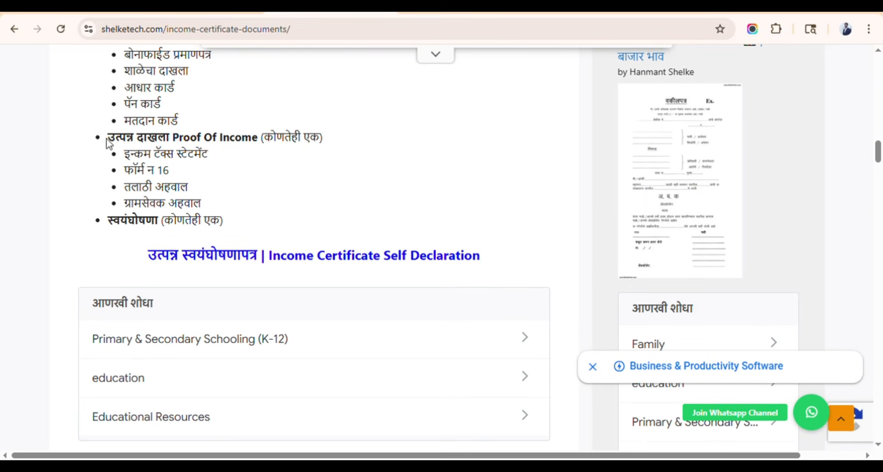
# - Highlight each Proof Of Income item: income tax statement, फॉर्म न 16, तलाठी अहवाल, ग्रामसेवक अहवाल
pyautogui.moveTo(107, 140); pyautogui.dragTo(261, 143)
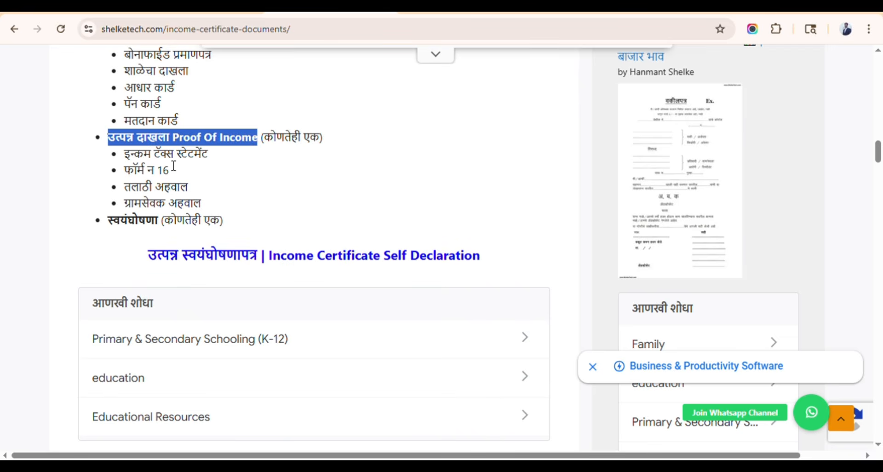
pyautogui.click(121, 153)
pyautogui.moveTo(123, 156); pyautogui.dragTo(208, 154)
pyautogui.tripleClick(154, 173)
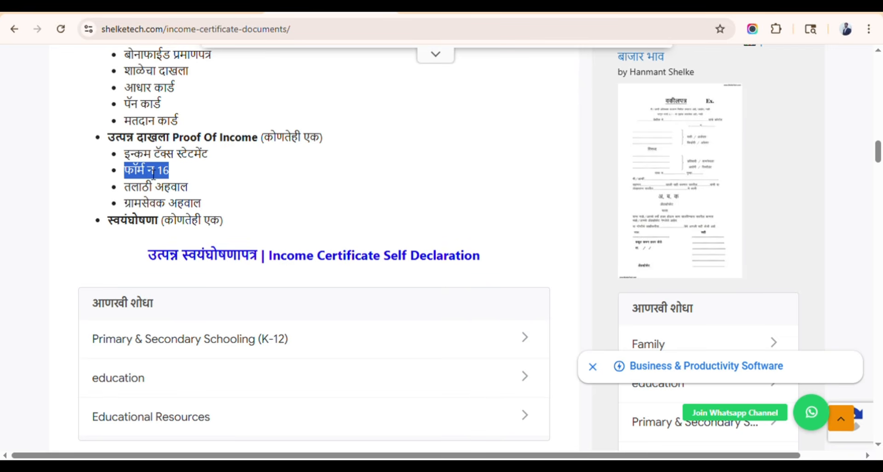
pyautogui.tripleClick(153, 189)
pyautogui.tripleClick(147, 206)
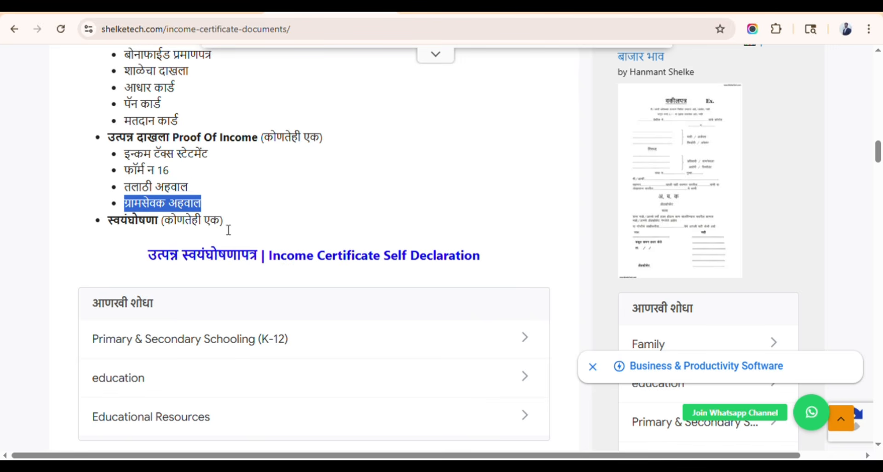
pyautogui.click(260, 193)
pyautogui.scroll(7, 260, 202)
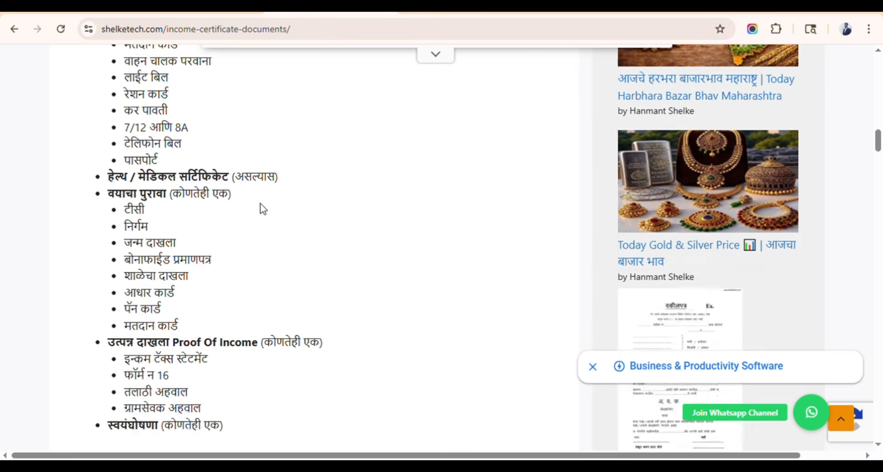
pyautogui.scroll(15, 262, 205)
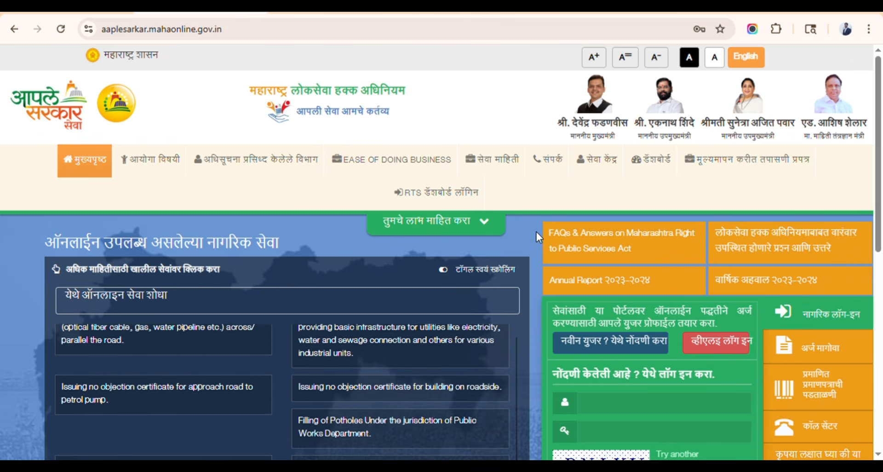
pyautogui.scroll(-4, 536, 232)
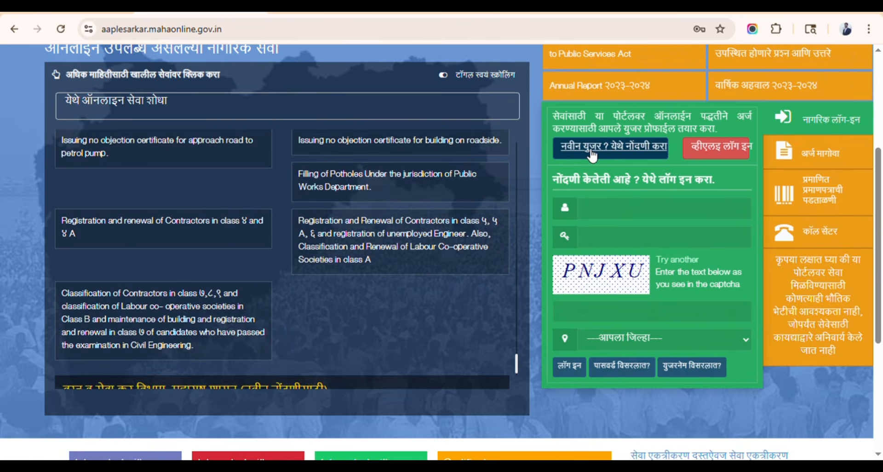
pyautogui.click(610, 155)
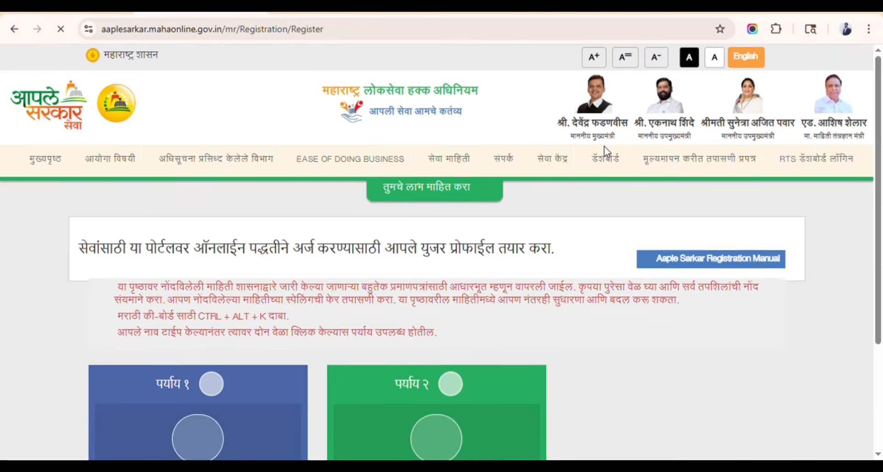
pyautogui.scroll(-4, 383, 232)
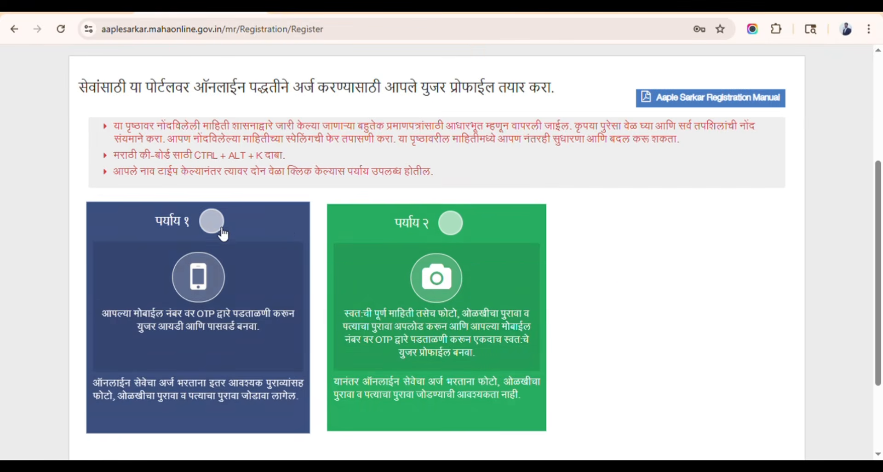
pyautogui.scroll(-3, 238, 229)
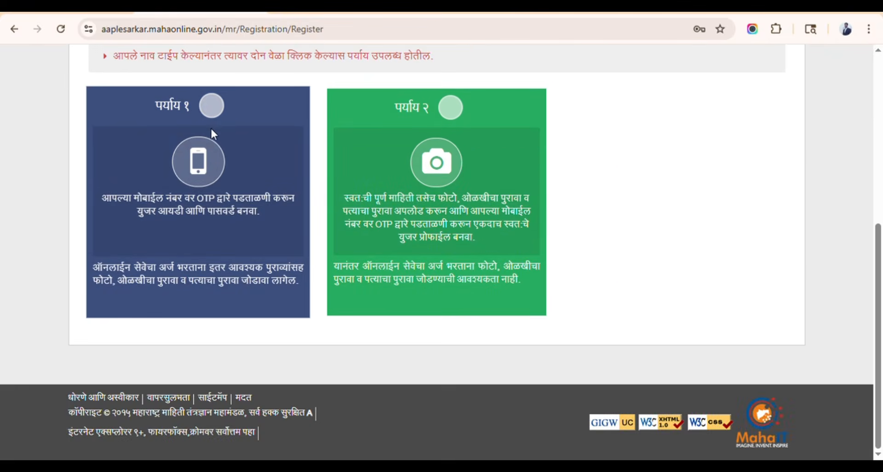
pyautogui.click(214, 115)
pyautogui.scroll(-4, 261, 277)
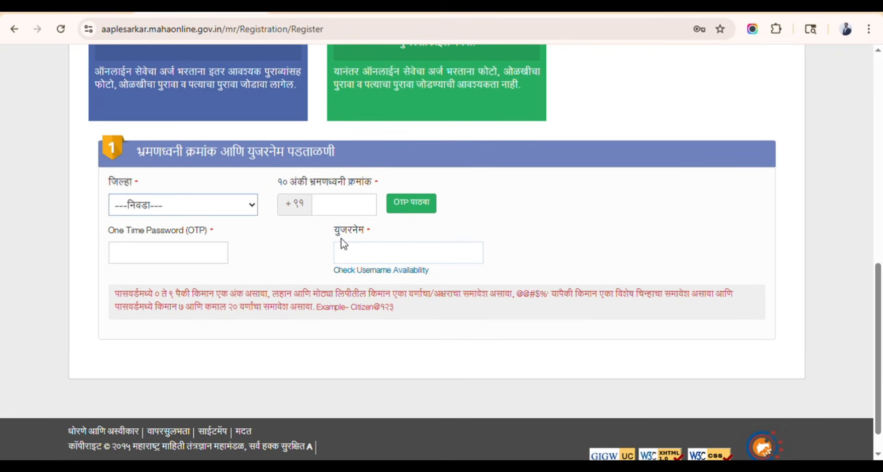
pyautogui.scroll(10, 276, 230)
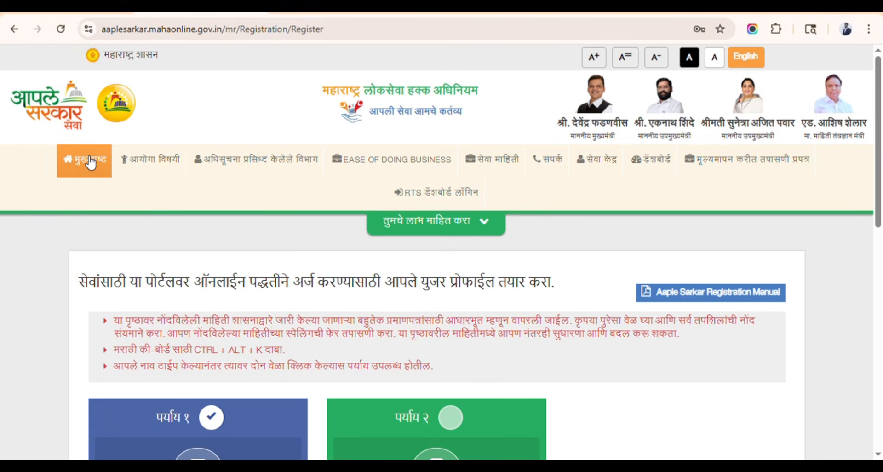
pyautogui.click(90, 163)
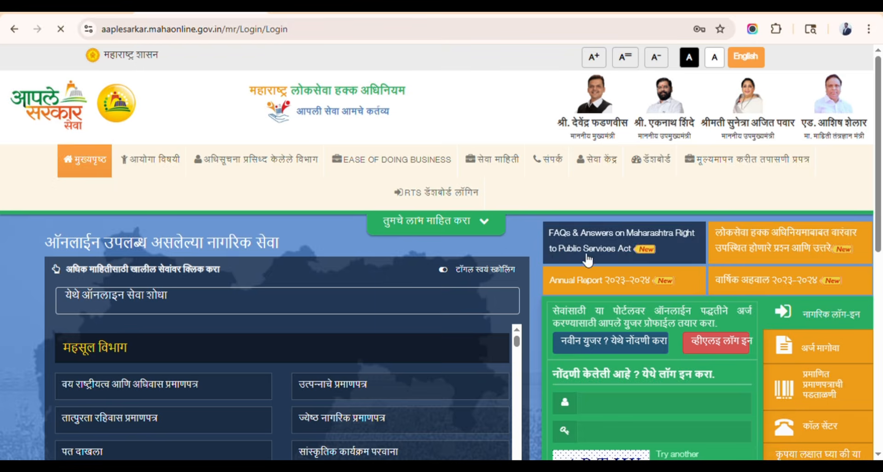
# - Sign in with the citizen's user ID, password, captcha and district via लॉग इन
pyautogui.scroll(-4, 509, 250)
pyautogui.click(621, 216)
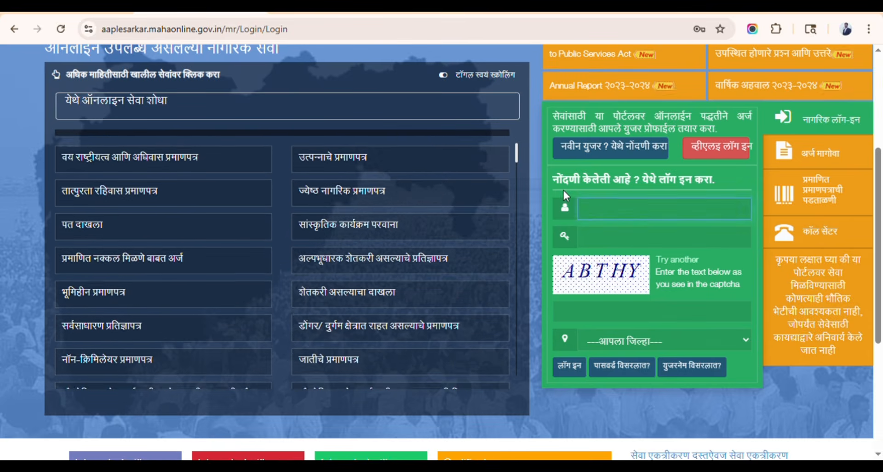
pyautogui.click(563, 189)
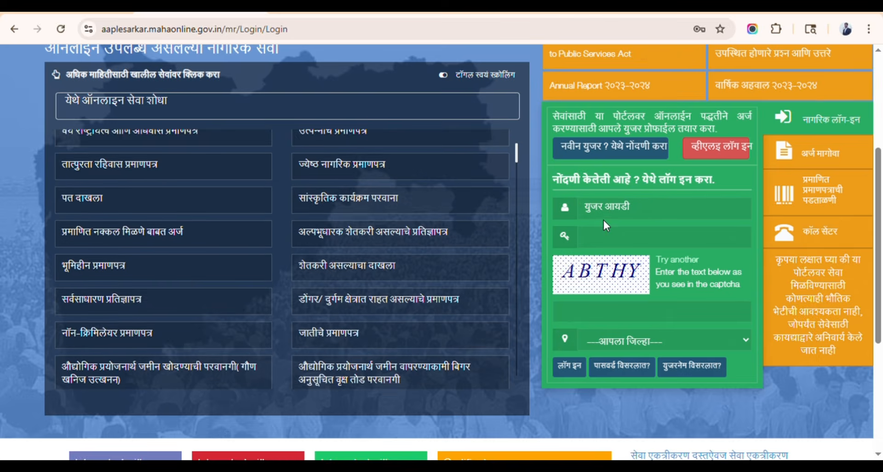
pyautogui.click(616, 218)
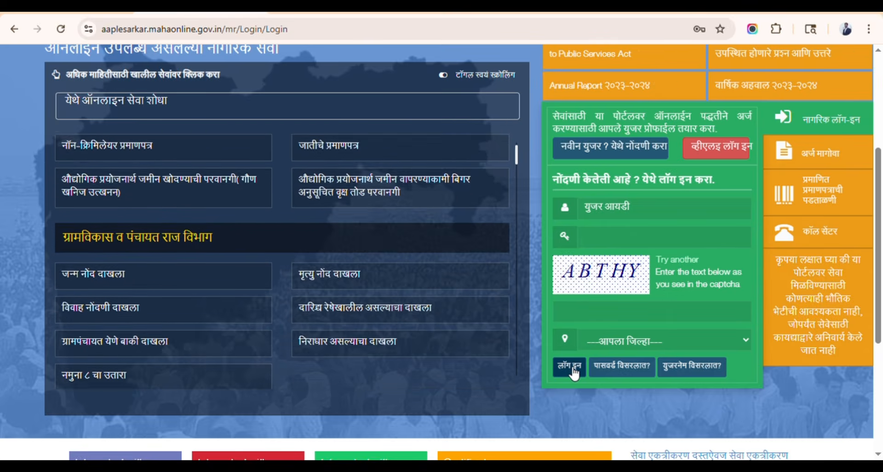
pyautogui.click(572, 370)
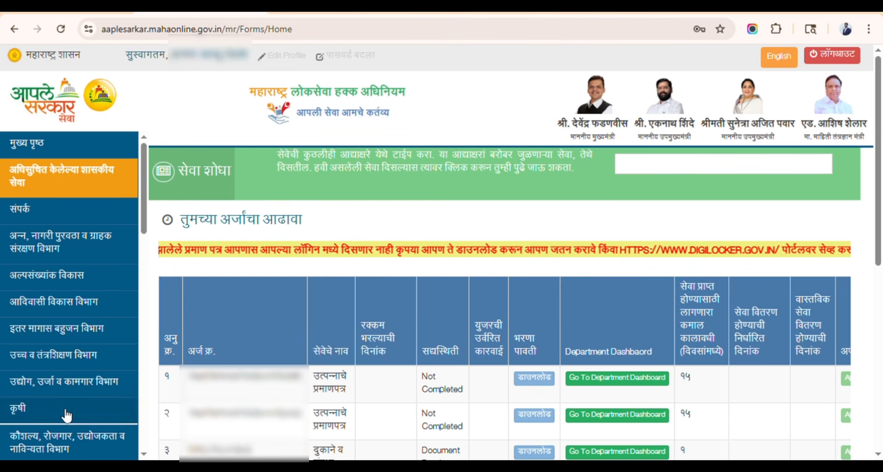
# - Choose महसूल विभाग, the महसूल सेवा sub-department and उत्पन्नाचे प्रमाणपत्र, then proceed with पुढे जा
pyautogui.scroll(-3, 74, 301)
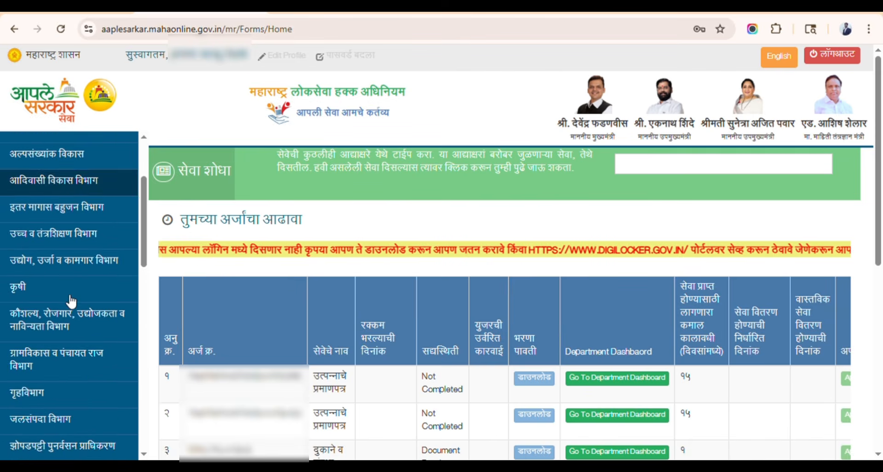
pyautogui.scroll(-7, 72, 301)
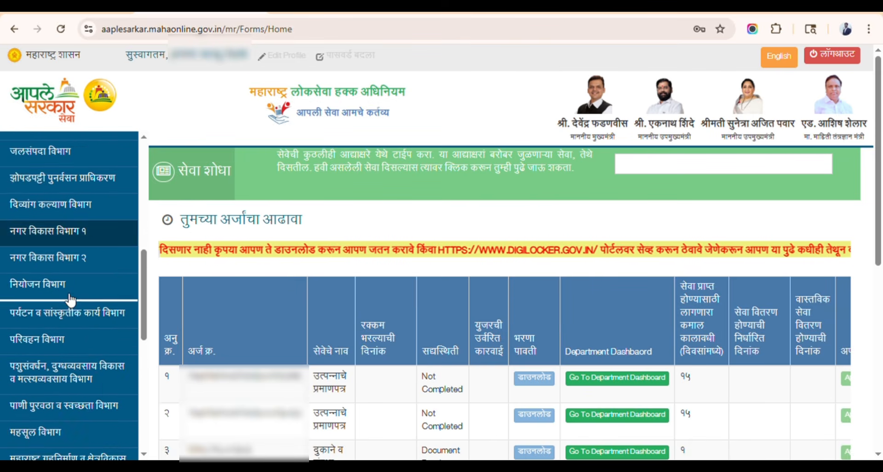
pyautogui.scroll(-5, 70, 300)
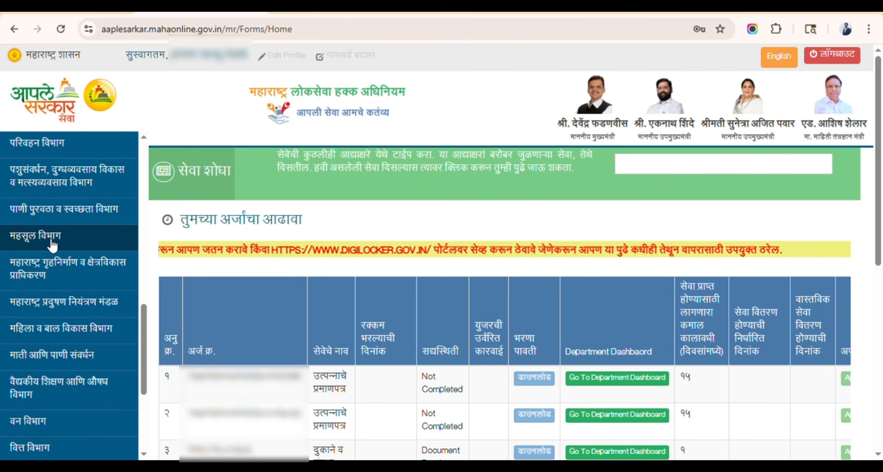
pyautogui.click(52, 243)
pyautogui.click(441, 203)
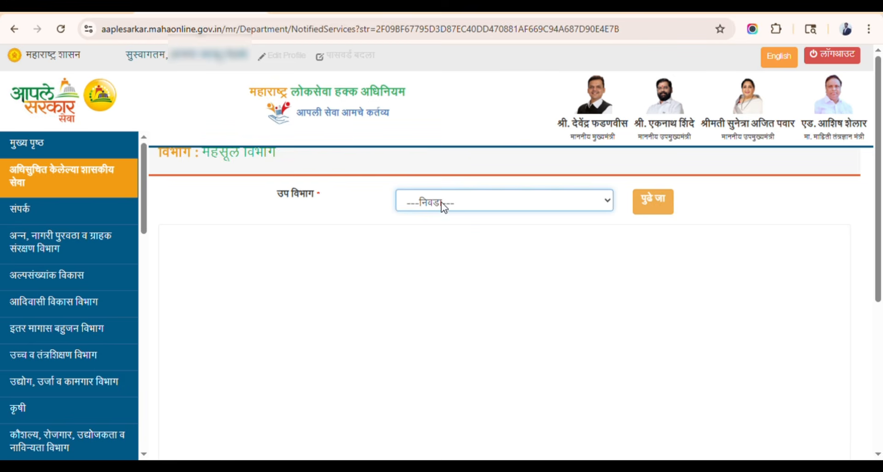
pyautogui.click(415, 253)
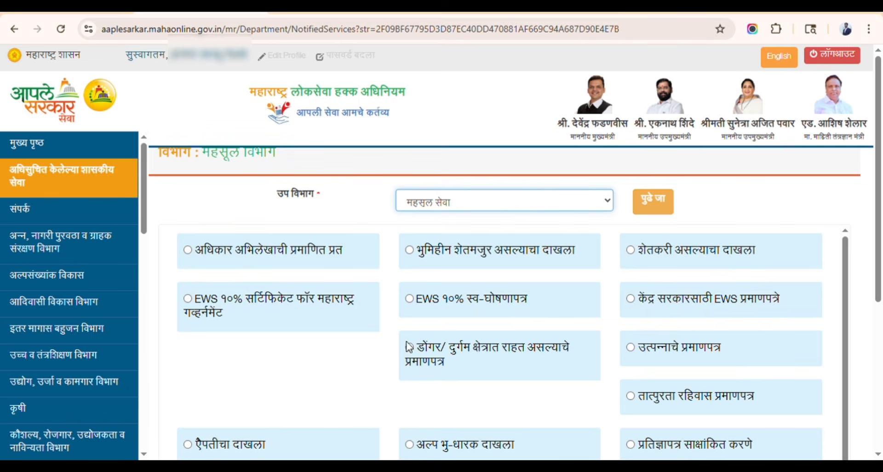
pyautogui.click(631, 347)
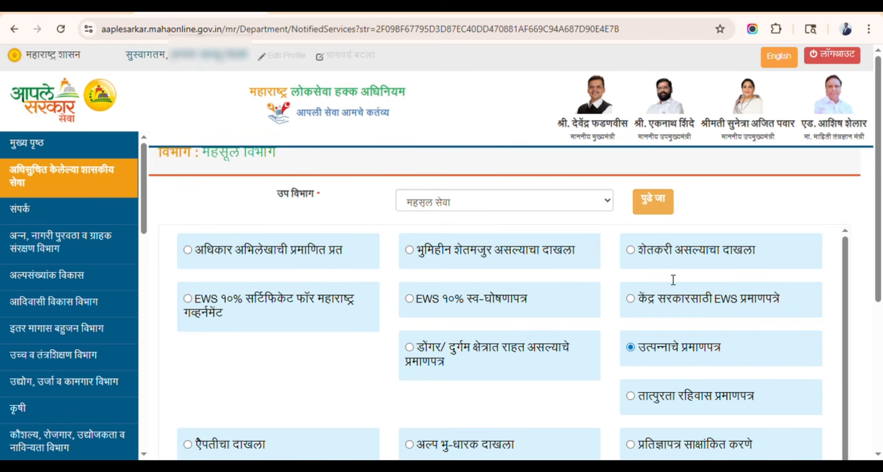
pyautogui.click(653, 202)
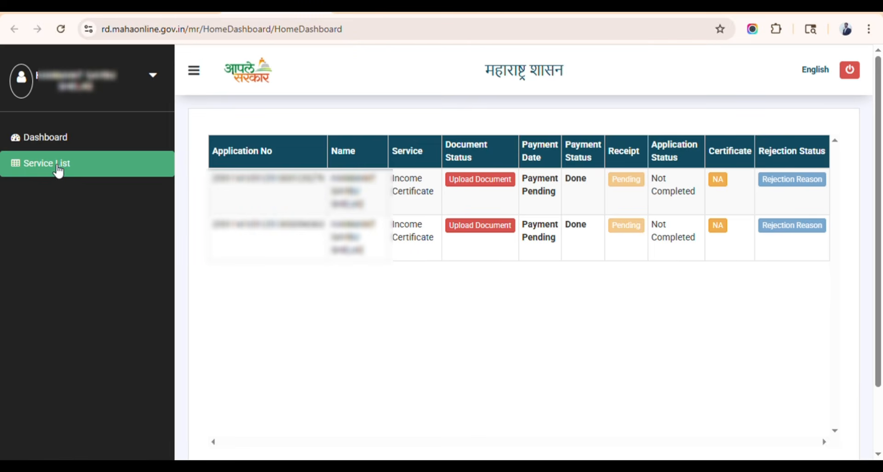
# - Pick the उत्पन्नाचे प्रमाणपत्र tile in Service List, review required documents, and continue with पुढे जा
pyautogui.click(81, 167)
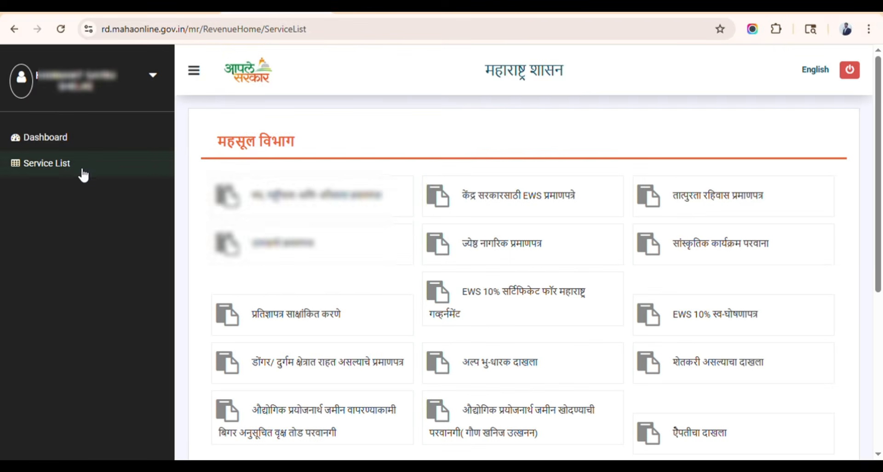
pyautogui.click(303, 249)
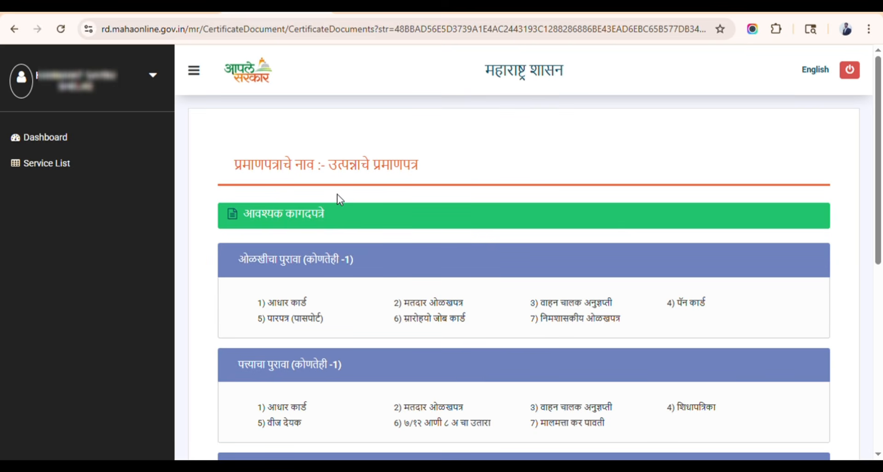
pyautogui.scroll(-4, 337, 194)
pyautogui.scroll(1, 329, 202)
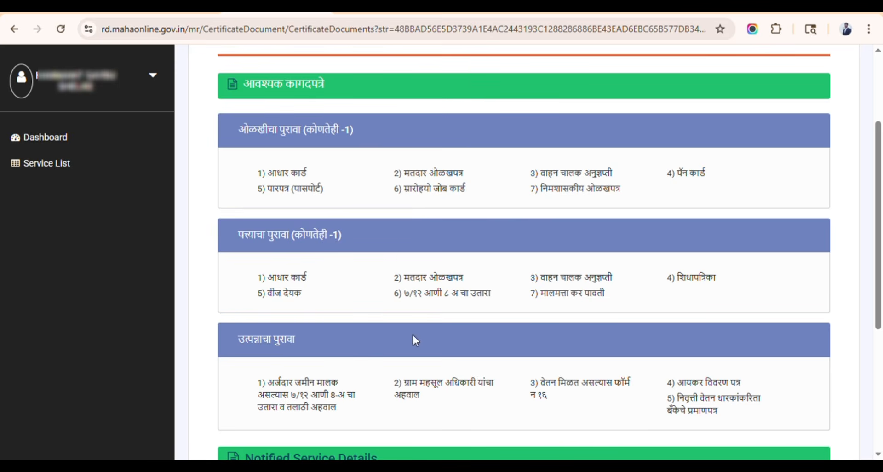
pyautogui.scroll(-5, 396, 266)
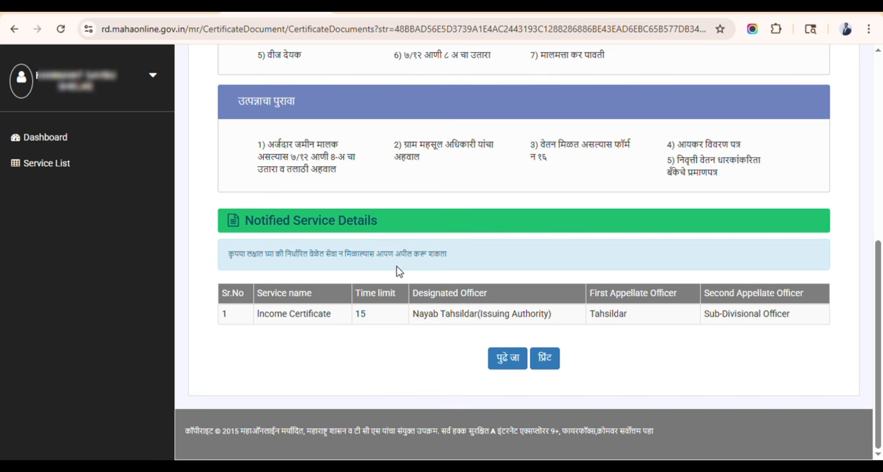
pyautogui.click(513, 362)
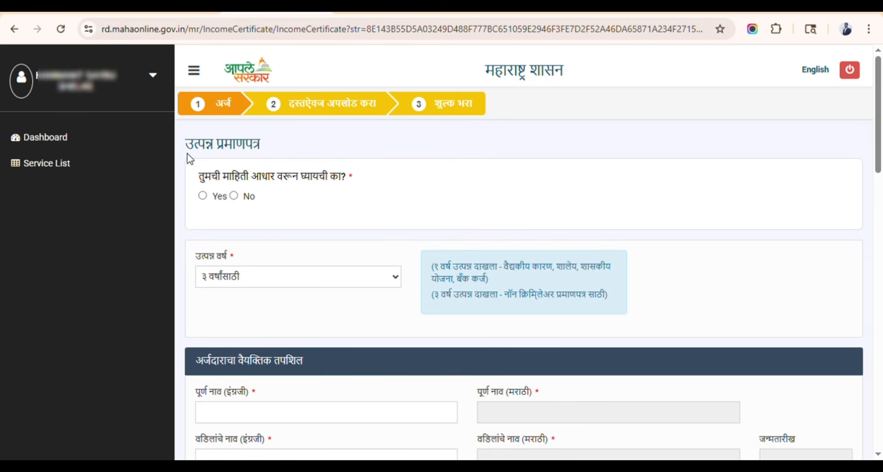
# - Answer Yes to taking applicant details from Aadhaar and focus the Aadhaar Number box
pyautogui.moveTo(193, 153); pyautogui.dragTo(266, 148)
pyautogui.click(269, 151)
pyautogui.moveTo(198, 176); pyautogui.dragTo(315, 178)
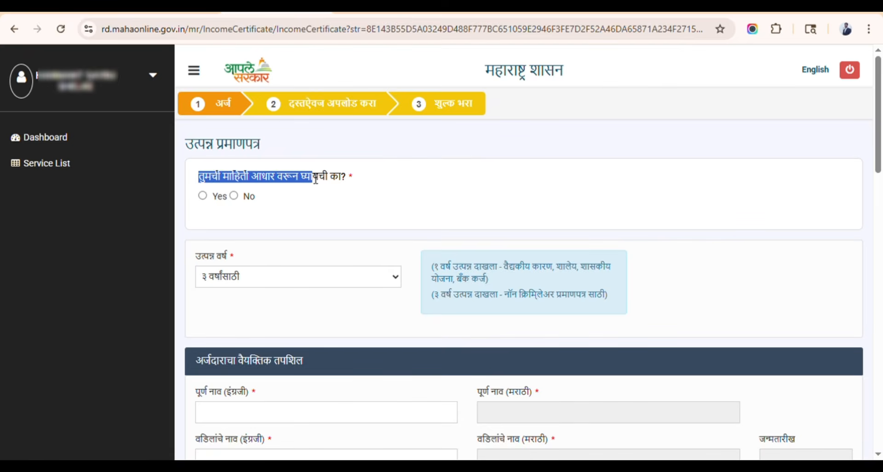
pyautogui.click(352, 177)
pyautogui.scroll(-1, 278, 181)
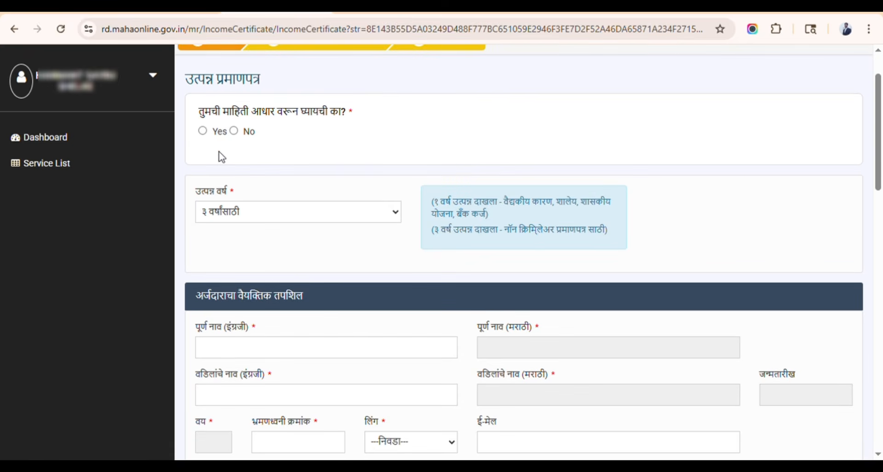
pyautogui.click(202, 131)
pyautogui.click(318, 167)
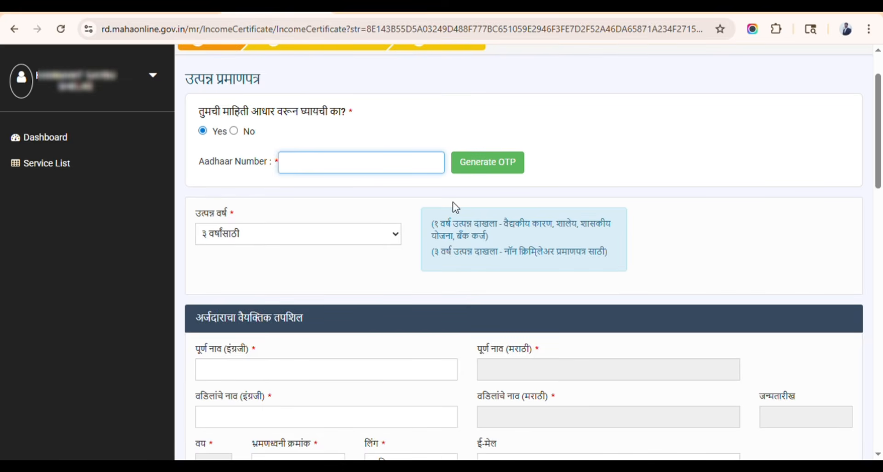
# - Try १ वर्षासाठी as the उत्पन्न वर्ष and read its explanation
pyautogui.scroll(-4, 311, 190)
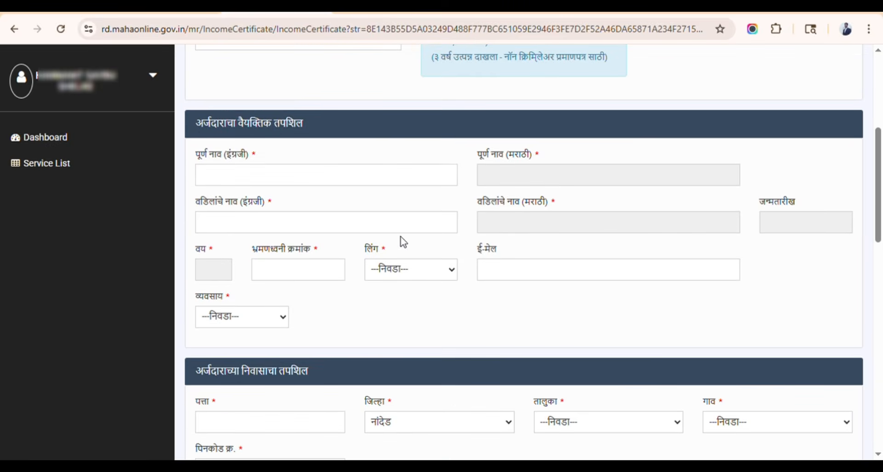
pyautogui.scroll(-3, 404, 241)
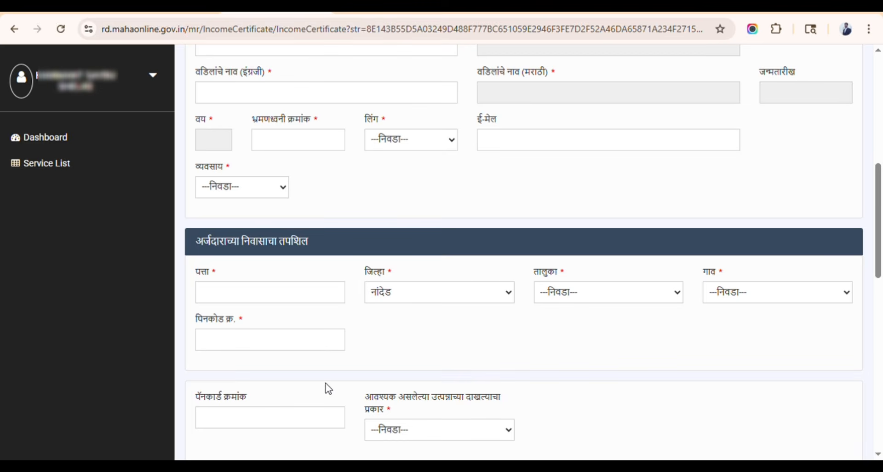
pyautogui.scroll(3, 391, 340)
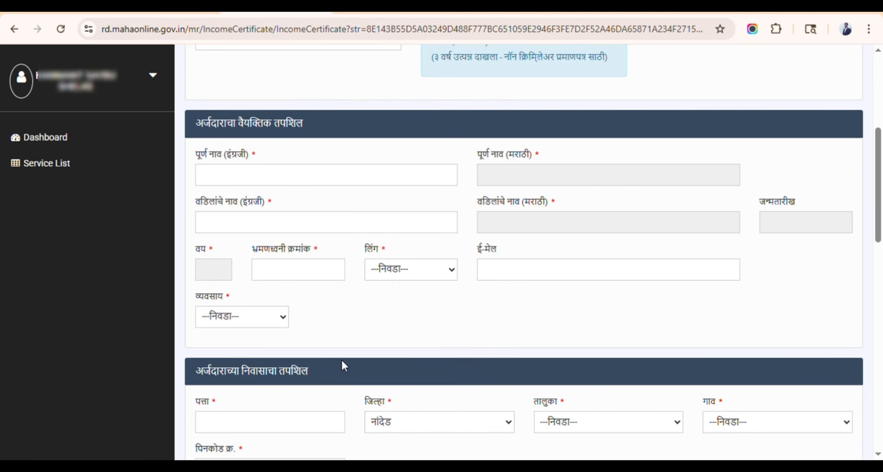
pyautogui.scroll(4, 449, 308)
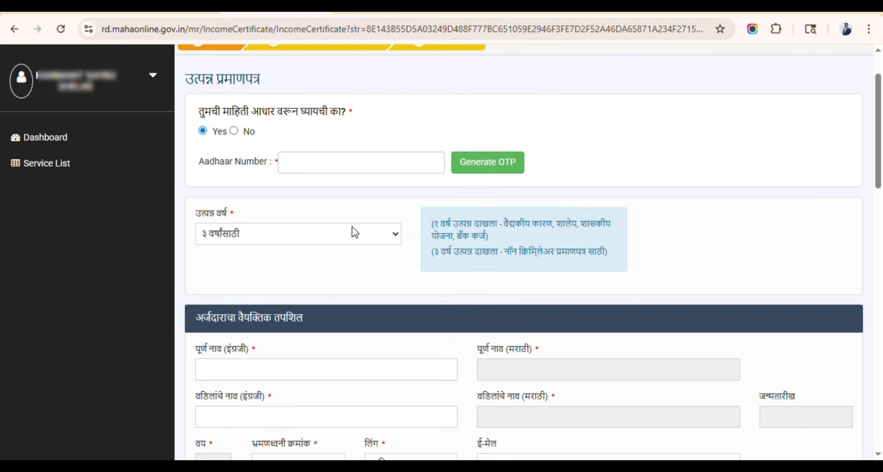
pyautogui.moveTo(195, 212); pyautogui.dragTo(227, 215)
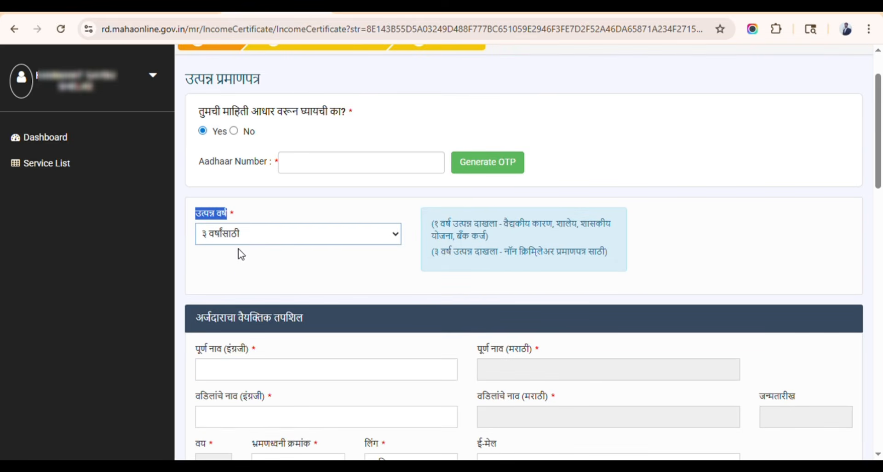
pyautogui.click(239, 276)
pyautogui.click(256, 269)
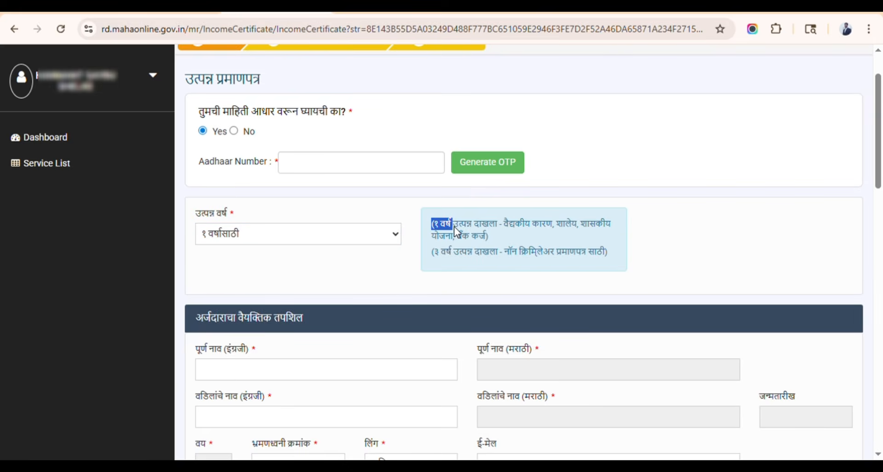
pyautogui.moveTo(454, 227); pyautogui.dragTo(504, 235)
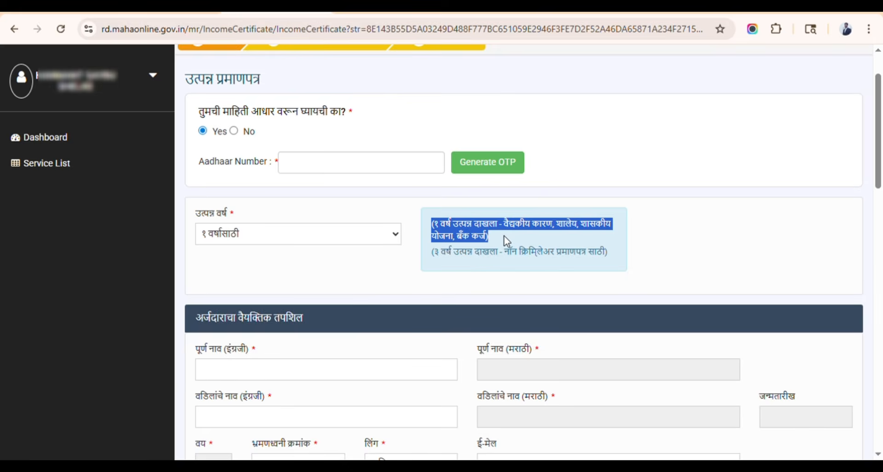
pyautogui.click(504, 235)
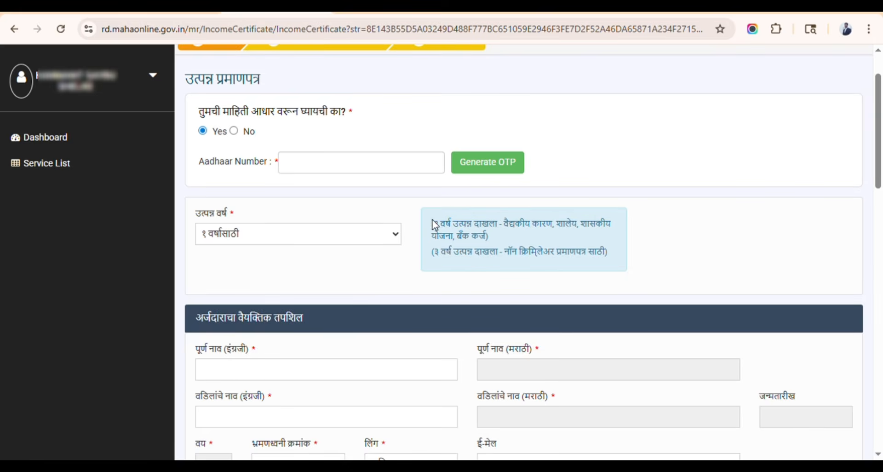
# - Set उत्पन्न वर्ष back to ३ वर्षांसाठी and review its explanation
pyautogui.click(223, 234)
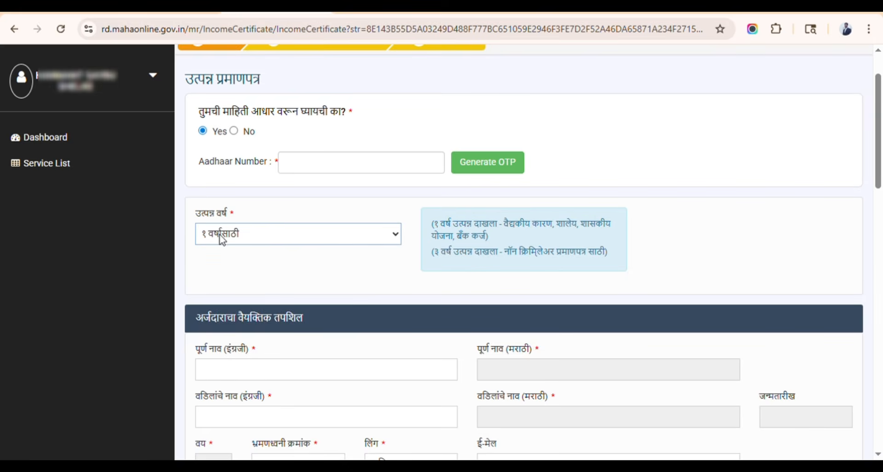
pyautogui.click(223, 291)
pyautogui.moveTo(434, 255); pyautogui.dragTo(617, 268)
pyautogui.click(616, 268)
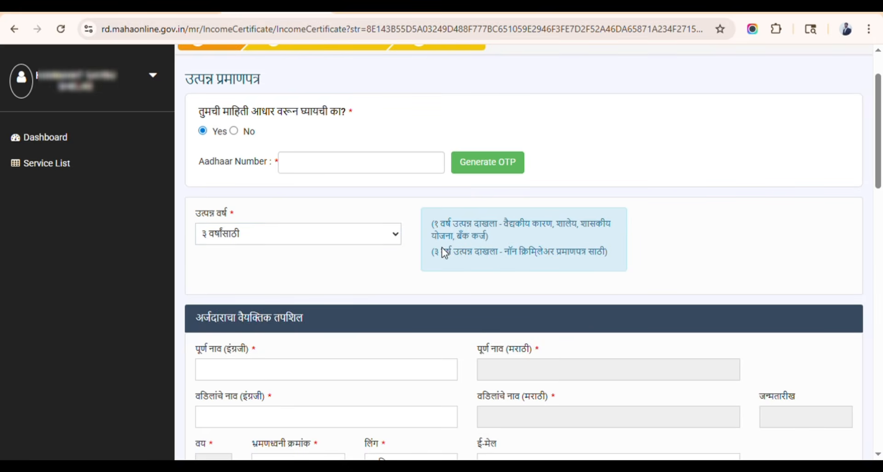
pyautogui.click(298, 239)
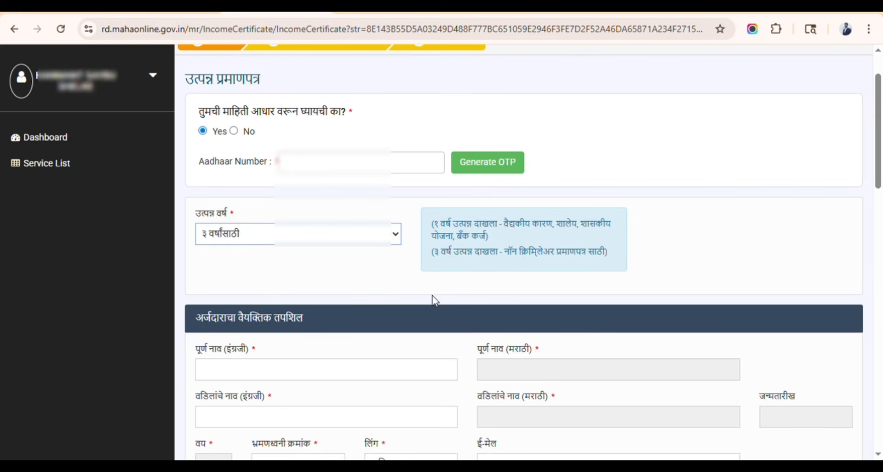
# - Paste the applicant's Aadhaar number and request an OTP
pyautogui.click(428, 247)
pyautogui.click(334, 167)
pyautogui.hotkey('ctrl', 'v')
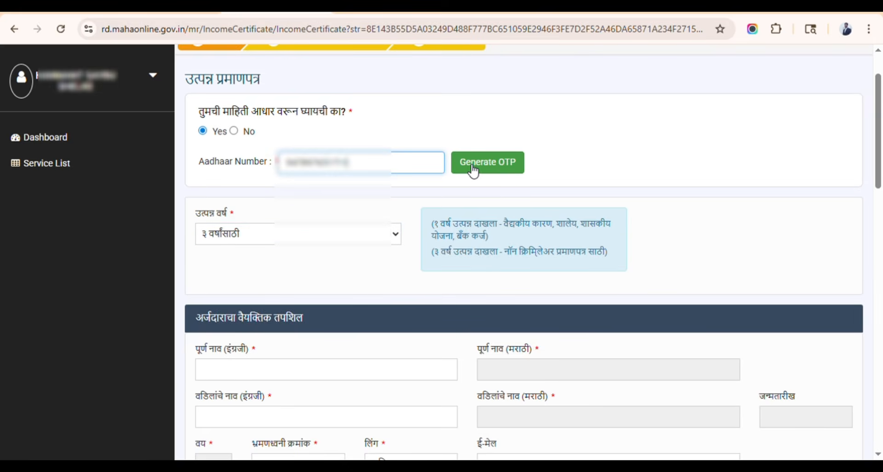
pyautogui.click(502, 167)
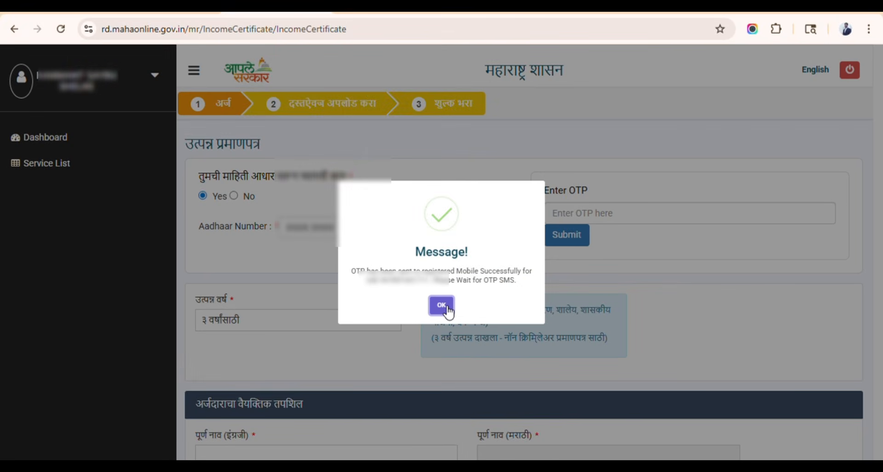
pyautogui.click(446, 308)
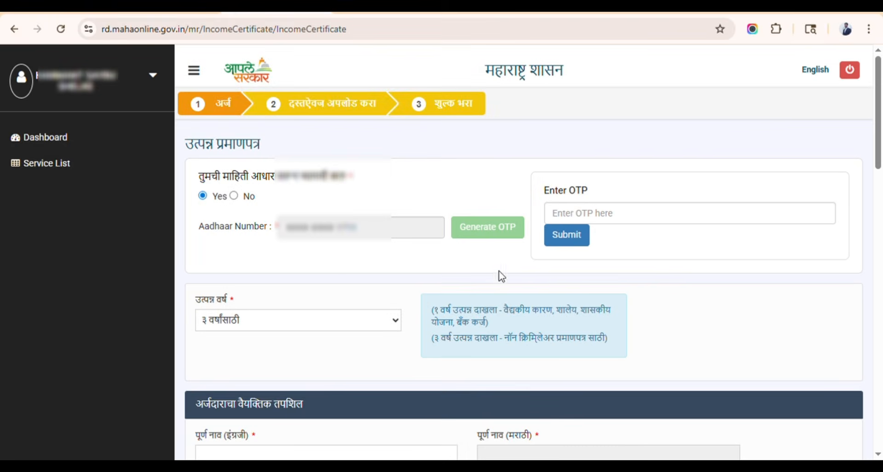
# - Submit the received OTP to verify Aadhaar, then set उत्पन्न वर्ष to १ वर्षासाठी
pyautogui.click(569, 215)
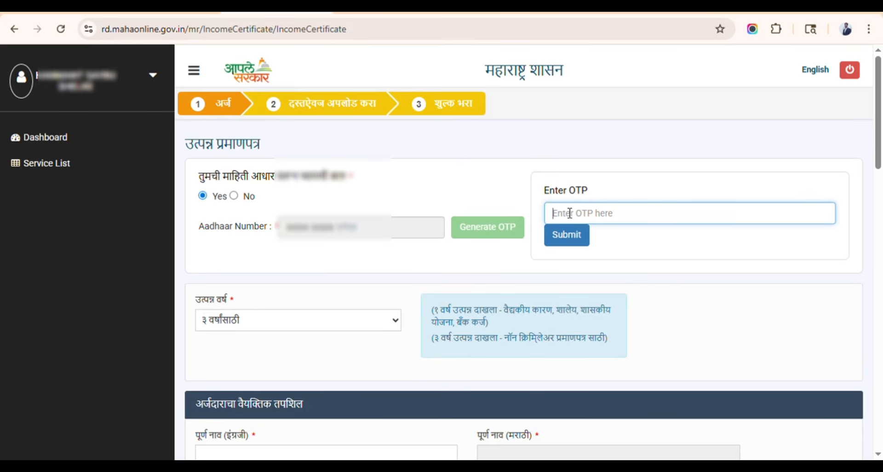
pyautogui.hotkey('ctrl', 'v')
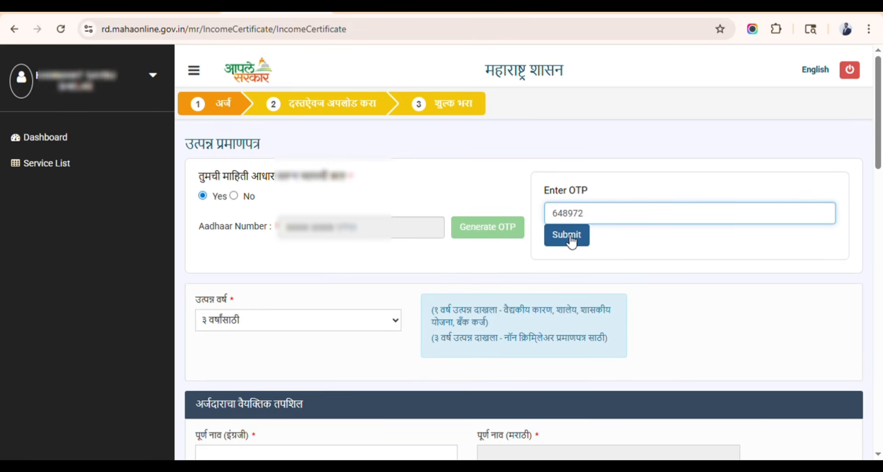
pyautogui.click(566, 235)
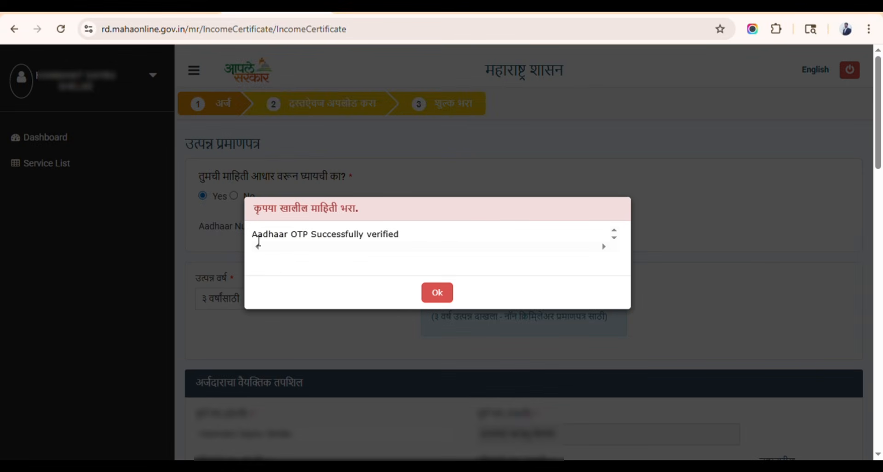
pyautogui.moveTo(253, 235); pyautogui.dragTo(428, 239)
pyautogui.click(439, 293)
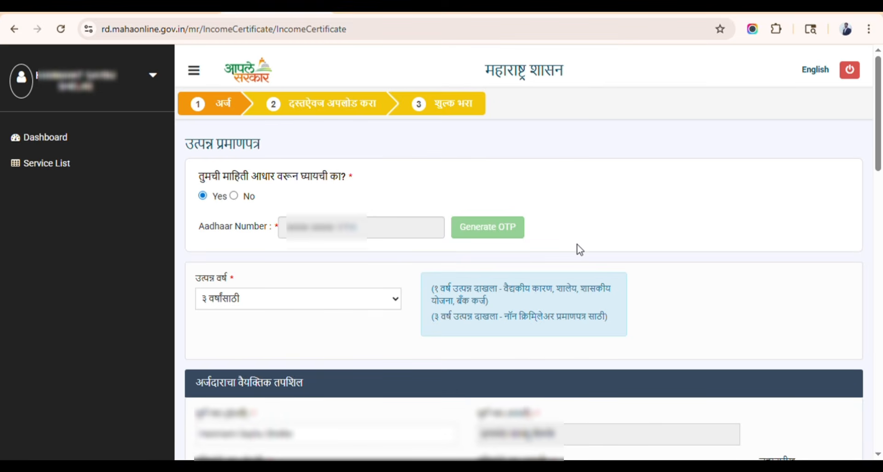
pyautogui.click(232, 296)
pyautogui.click(230, 341)
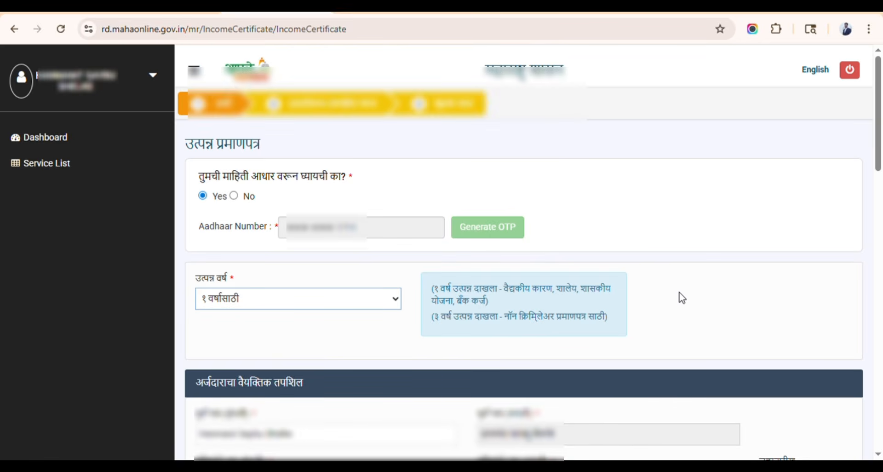
# - In the personal details, choose मोलमजूरी from the व्यवसाय dropdown
pyautogui.scroll(-6, 679, 299)
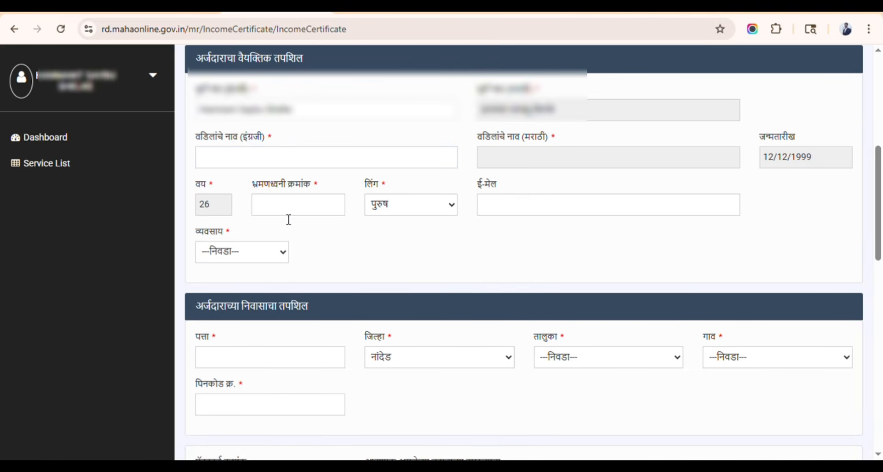
pyautogui.click(213, 155)
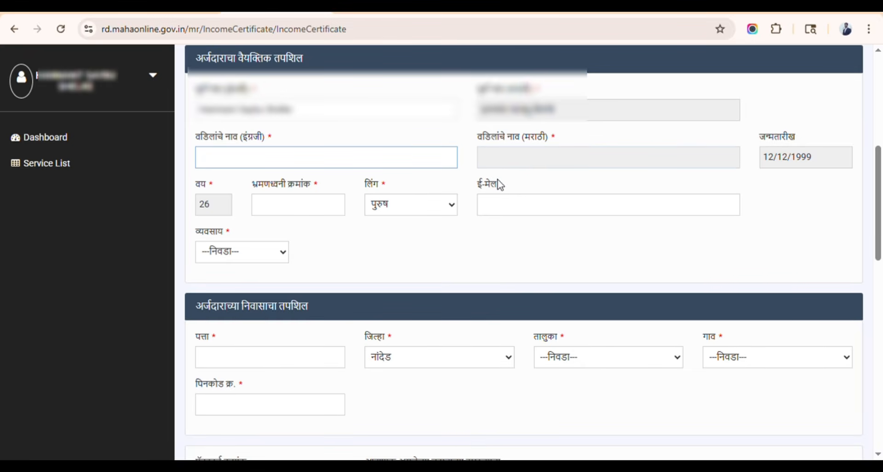
pyautogui.click(312, 207)
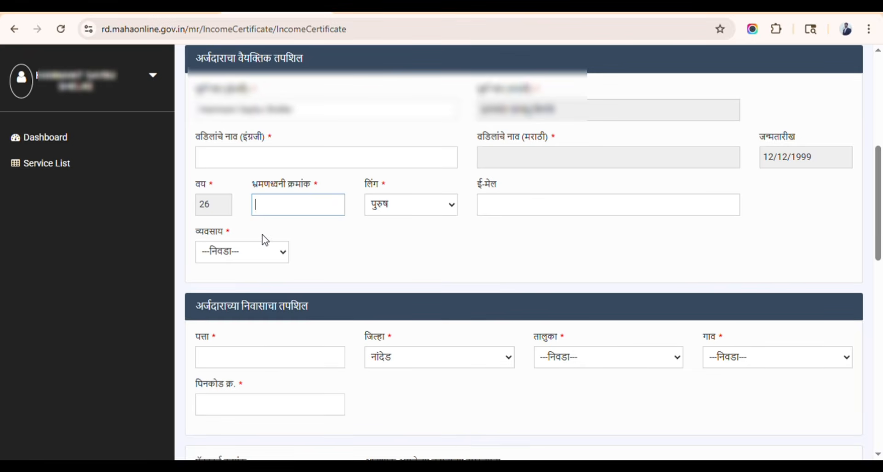
pyautogui.click(241, 250)
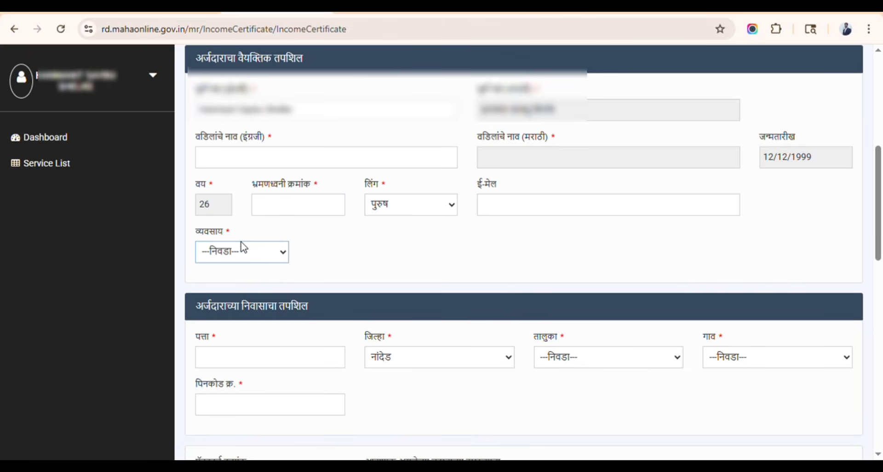
pyautogui.click(228, 181)
pyautogui.click(371, 255)
# - Change the required certificate type from कौटुंबिक to वैयक्तिक उत्पन्न प्रमाणपत्र
pyautogui.scroll(-4, 388, 258)
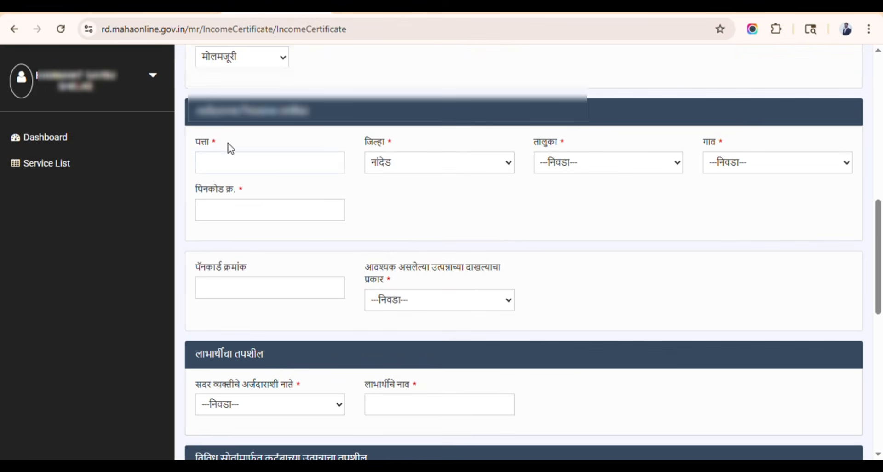
pyautogui.moveTo(195, 121); pyautogui.dragTo(322, 123)
pyautogui.click(263, 167)
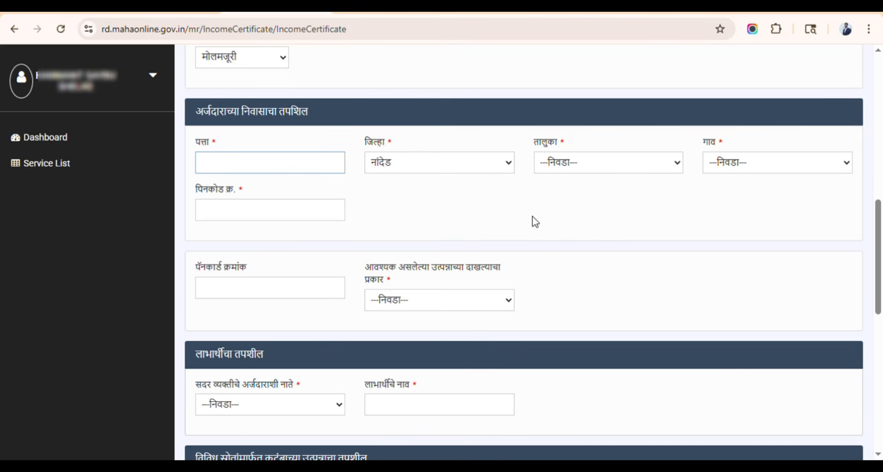
pyautogui.click(252, 215)
pyautogui.click(418, 230)
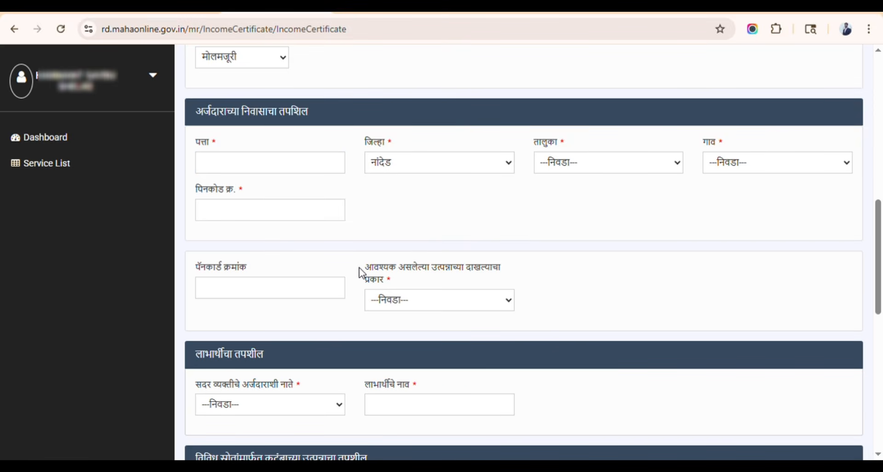
pyautogui.moveTo(360, 271); pyautogui.dragTo(407, 304)
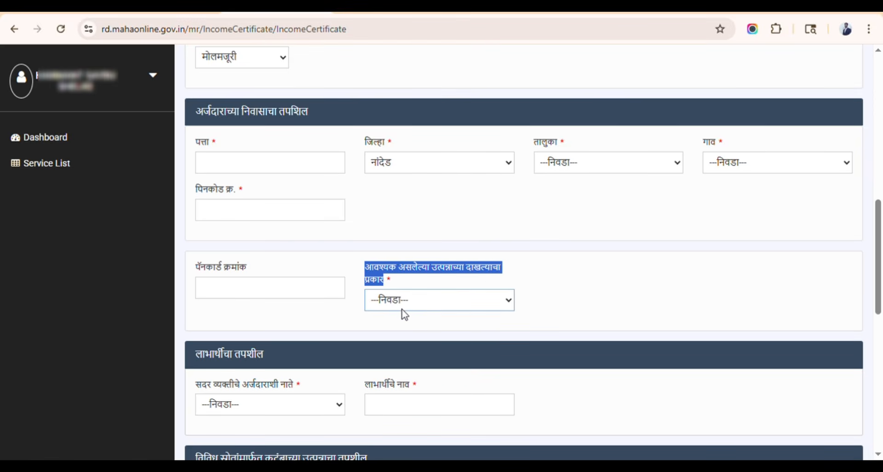
pyautogui.click(413, 338)
pyautogui.click(626, 310)
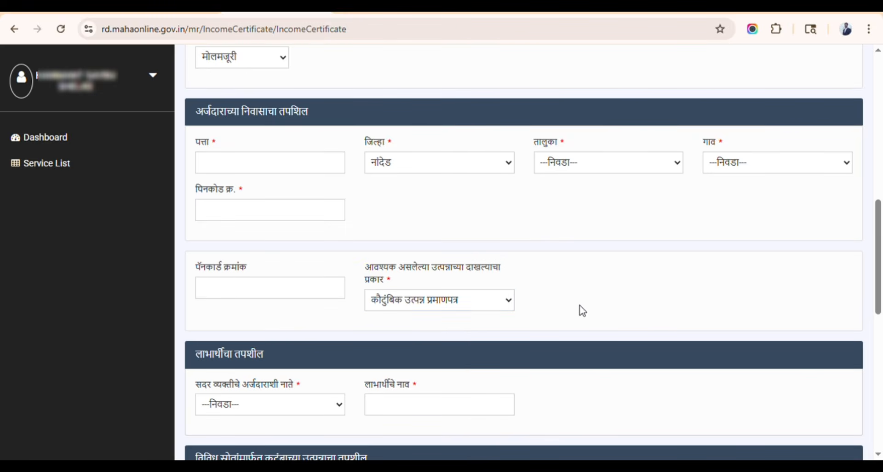
pyautogui.click(454, 309)
pyautogui.click(421, 357)
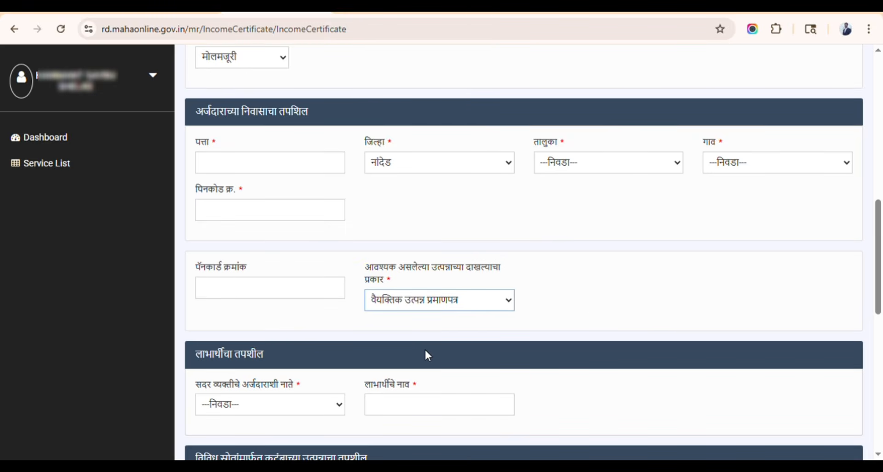
pyautogui.click(553, 306)
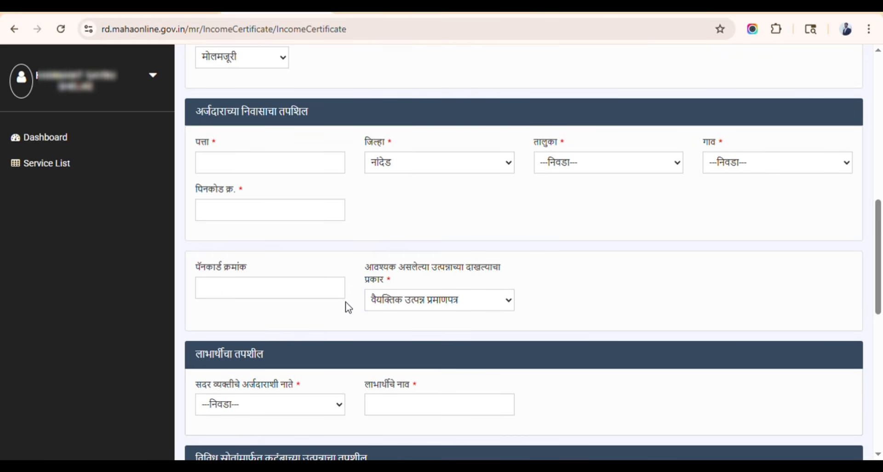
# - Change the beneficiary's relation to the applicant from मुलगा to स्वतः
pyautogui.scroll(-5, 349, 303)
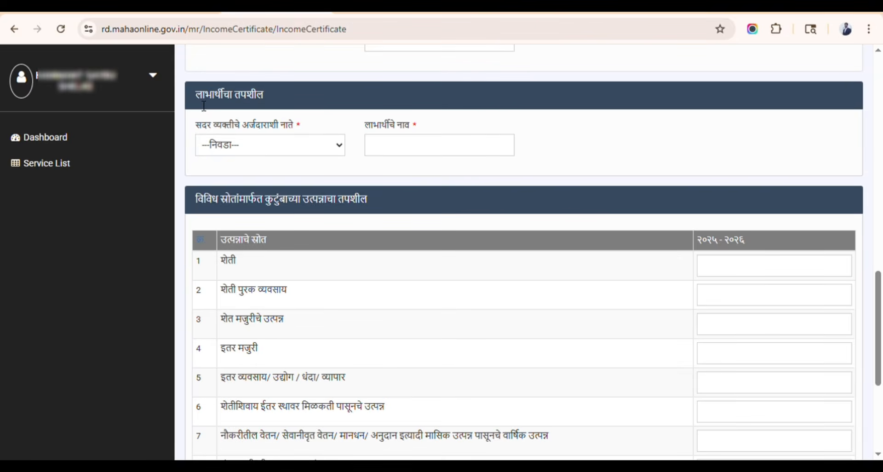
pyautogui.moveTo(202, 105); pyautogui.dragTo(279, 104)
pyautogui.moveTo(196, 128); pyautogui.dragTo(299, 132)
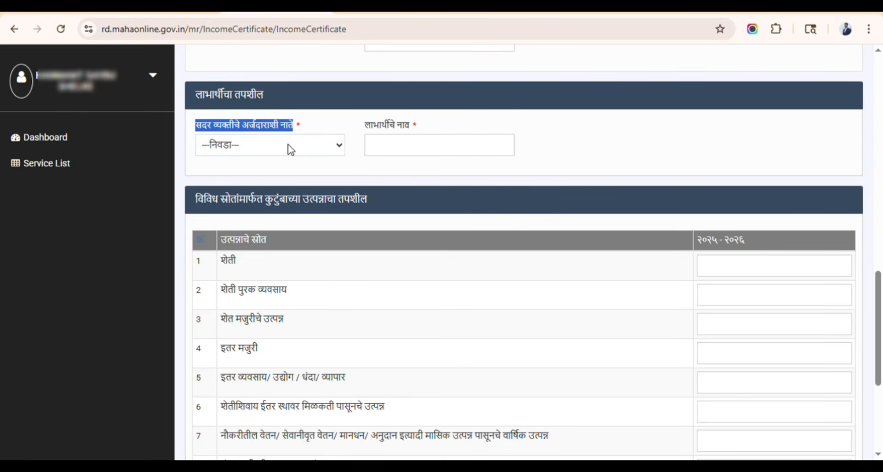
pyautogui.click(290, 149)
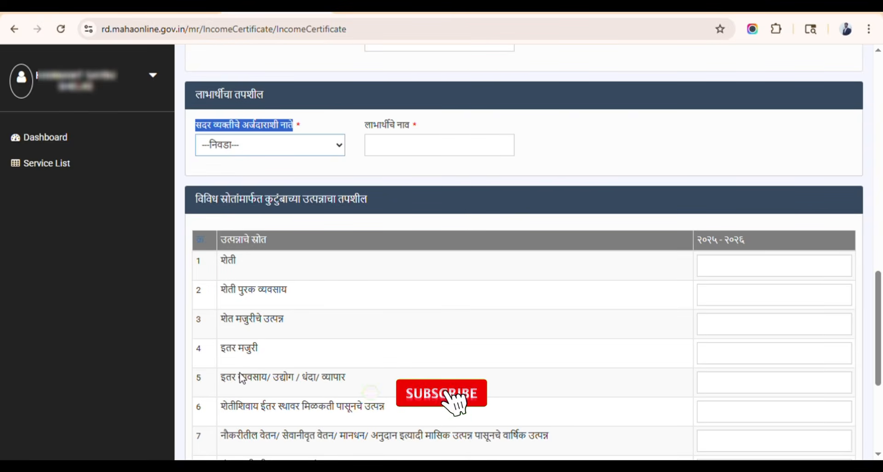
pyautogui.press('Down')
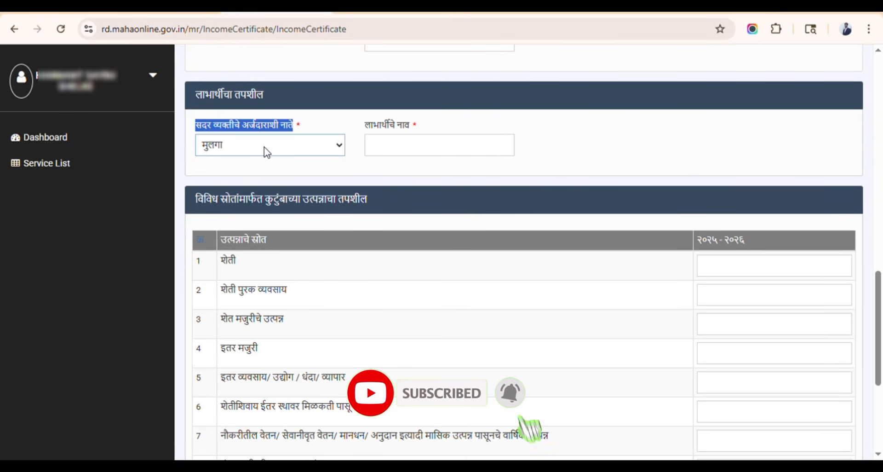
pyautogui.click(263, 165)
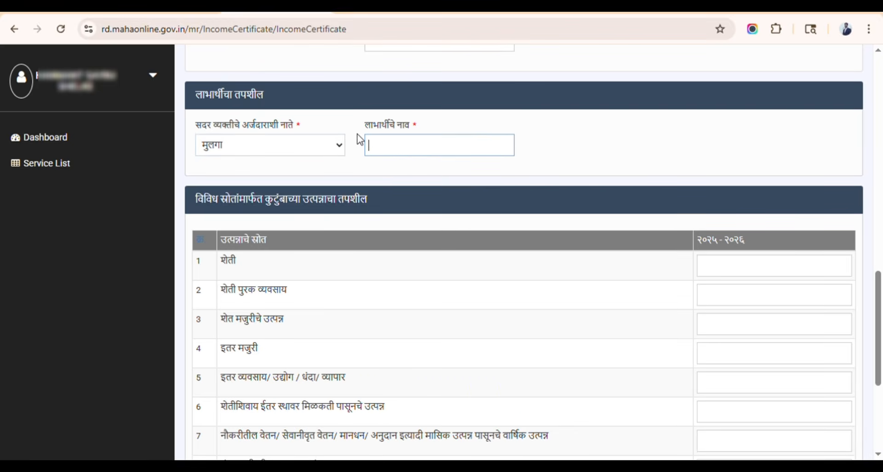
pyautogui.click(382, 146)
pyautogui.click(234, 146)
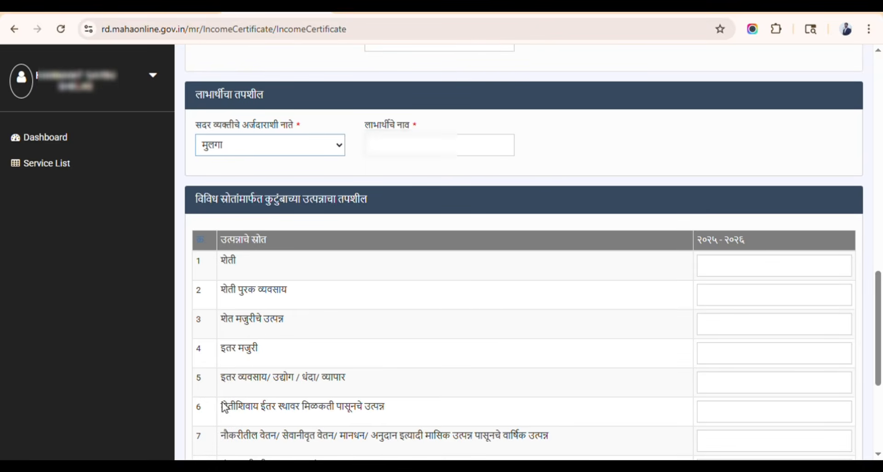
pyautogui.click(221, 418)
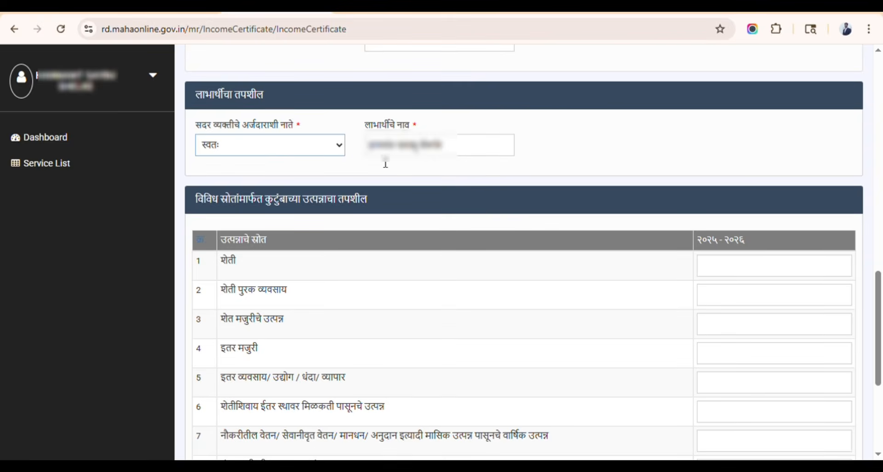
pyautogui.click(358, 158)
# - Enter 72000 as शेत मजुरीचे उत्पन्न for 2025-2026, totalling बाहत्तर हजार
pyautogui.scroll(-3, 251, 328)
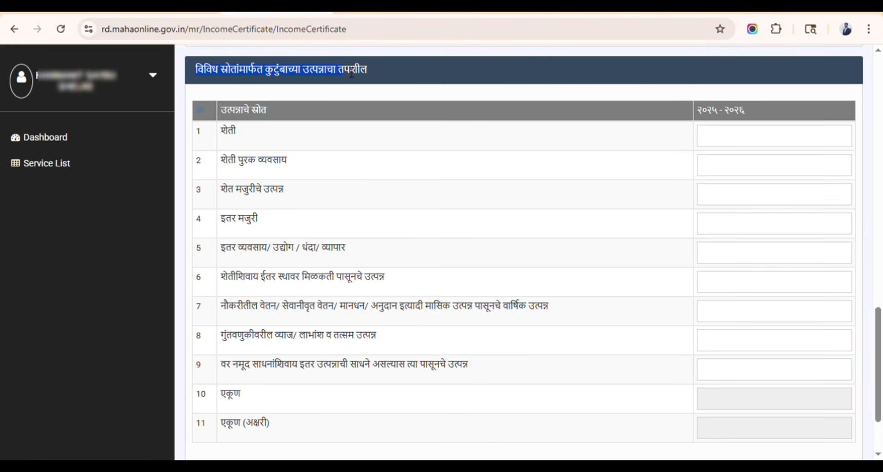
pyautogui.click(373, 71)
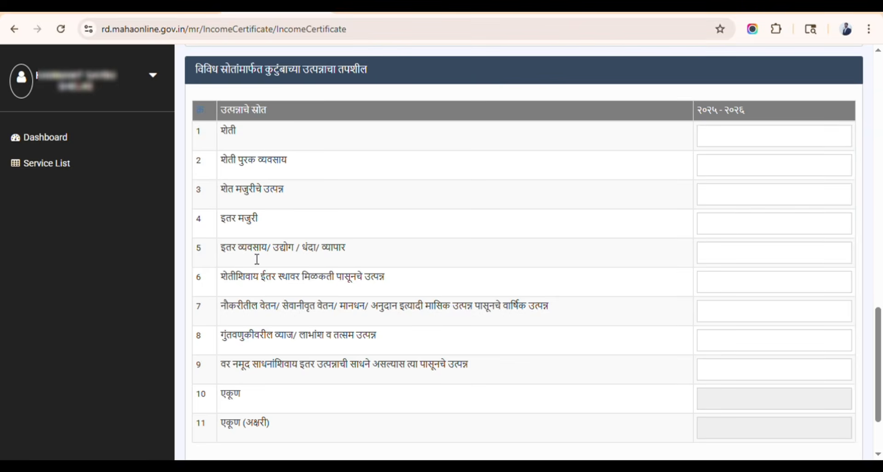
pyautogui.click(724, 196)
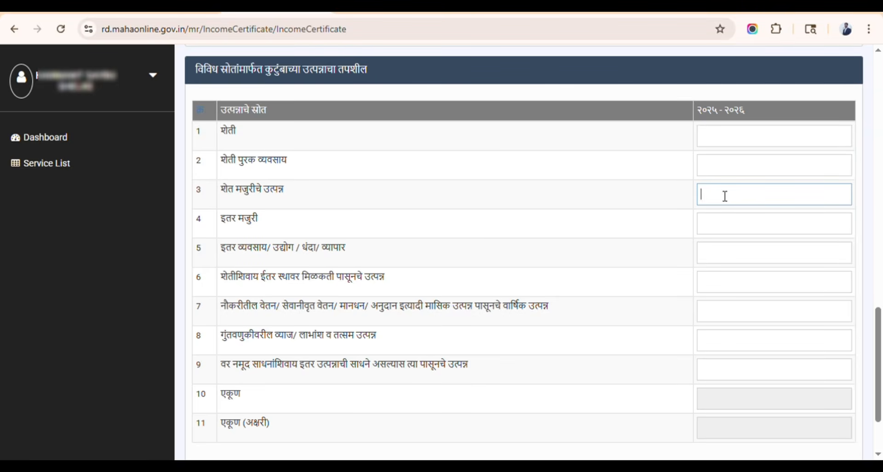
pyautogui.write('720')
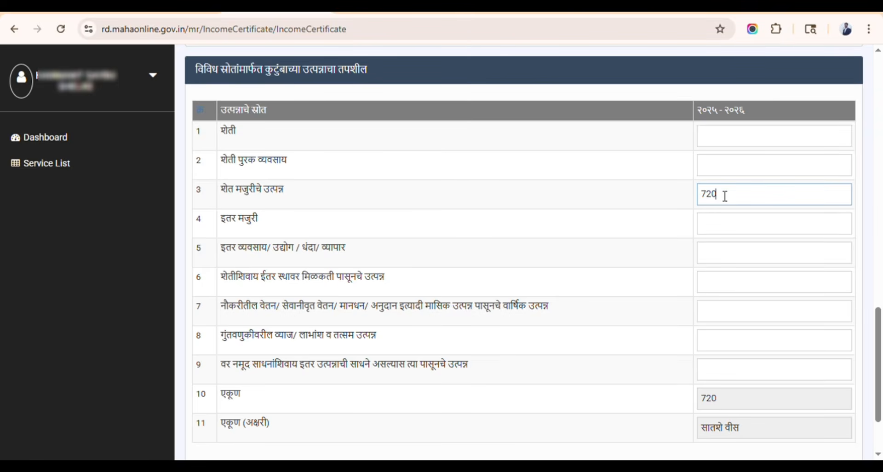
pyautogui.write('00')
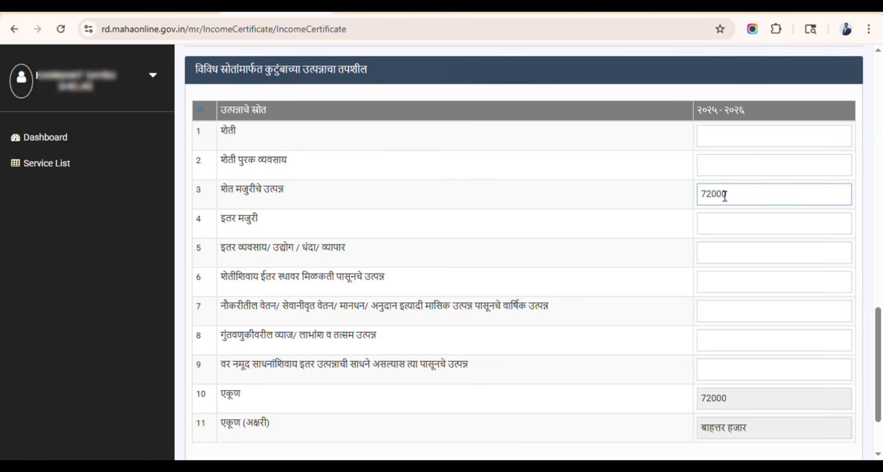
pyautogui.click(682, 203)
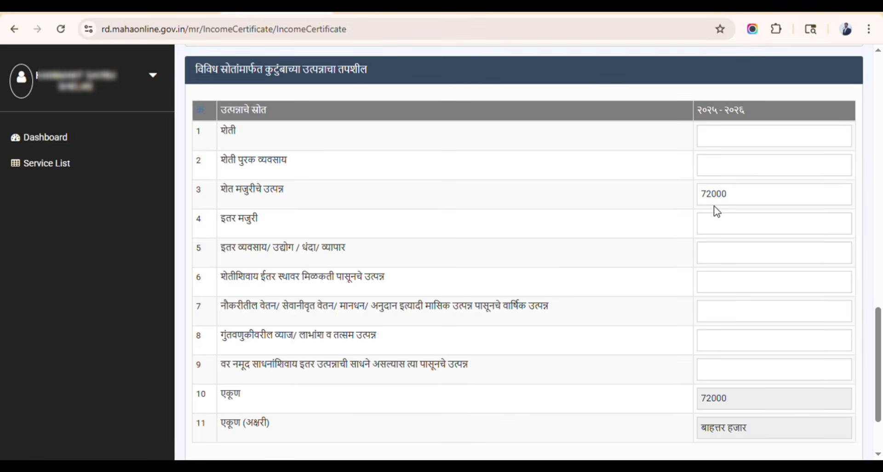
pyautogui.scroll(-2, 503, 220)
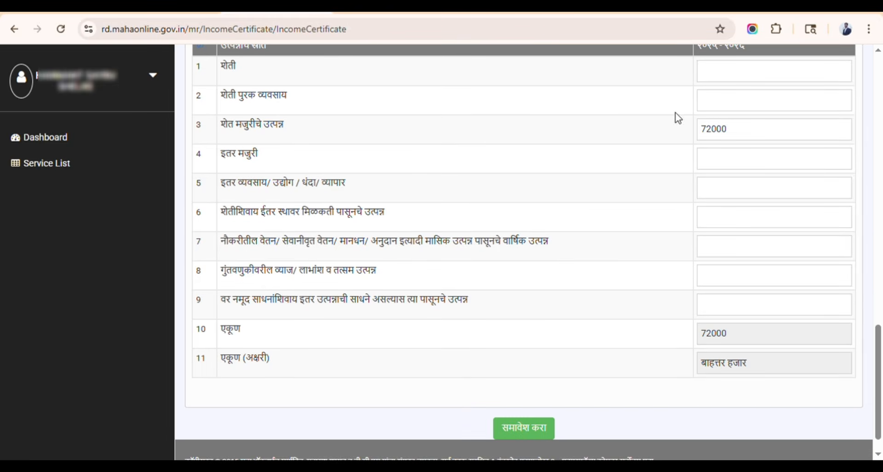
pyautogui.scroll(-1, 575, 236)
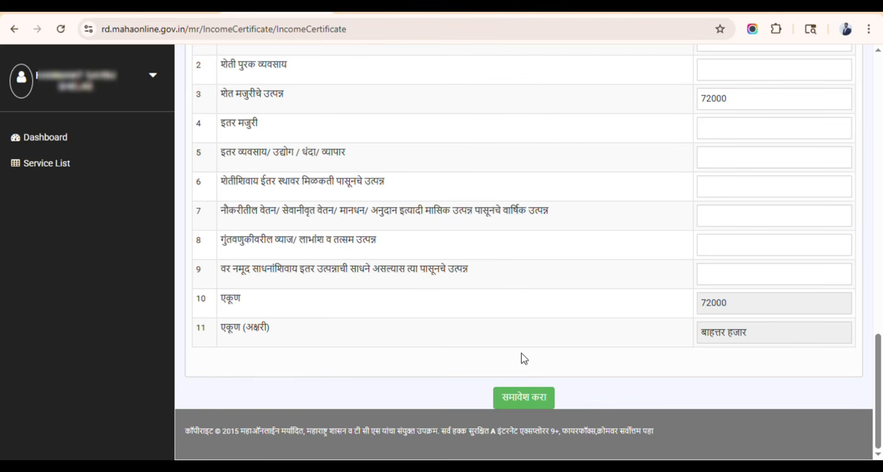
# - Submit the income details with 72000 total income, accepting the no-further-changes warning
pyautogui.click(524, 403)
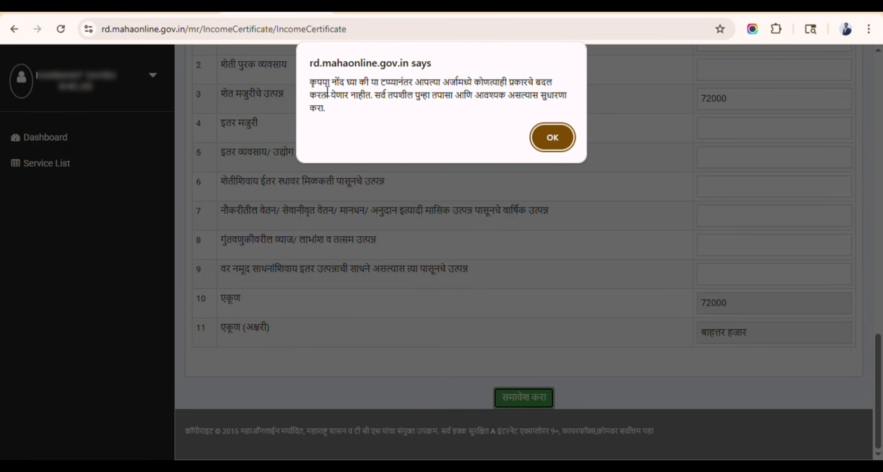
pyautogui.moveTo(317, 90); pyautogui.dragTo(426, 119)
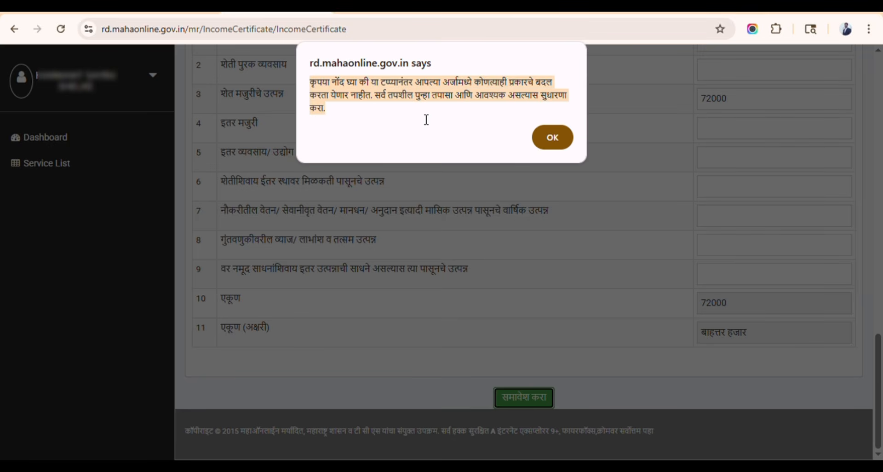
pyautogui.click(552, 138)
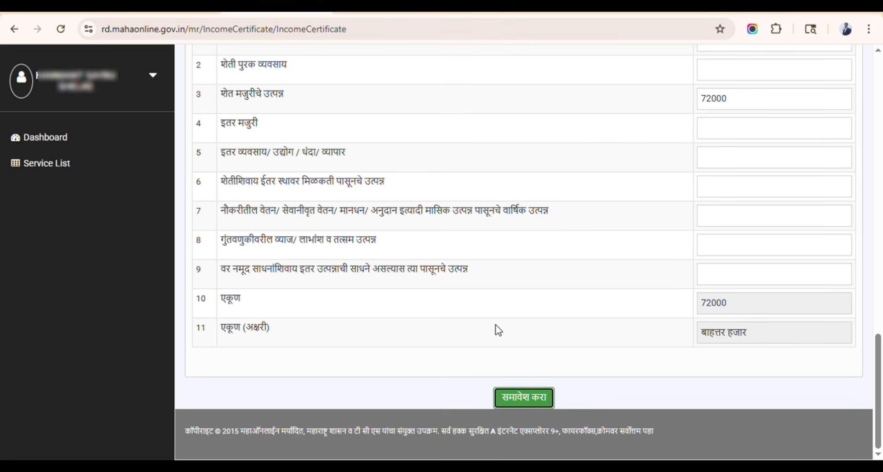
pyautogui.click(523, 398)
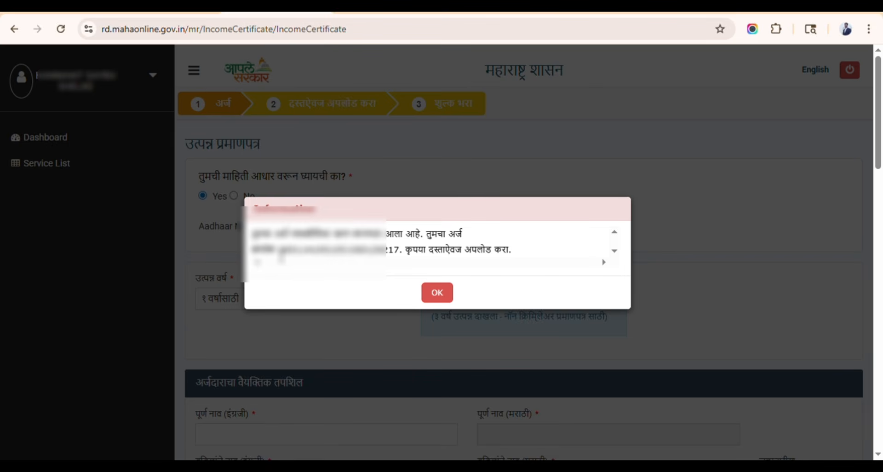
# - Select the new application number in the confirmation, then continue to document upload
pyautogui.moveTo(278, 248); pyautogui.dragTo(398, 252)
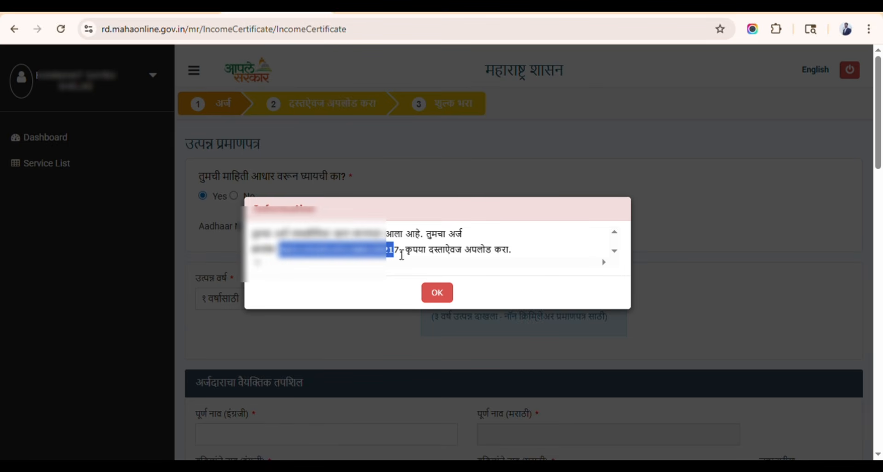
pyautogui.click(446, 297)
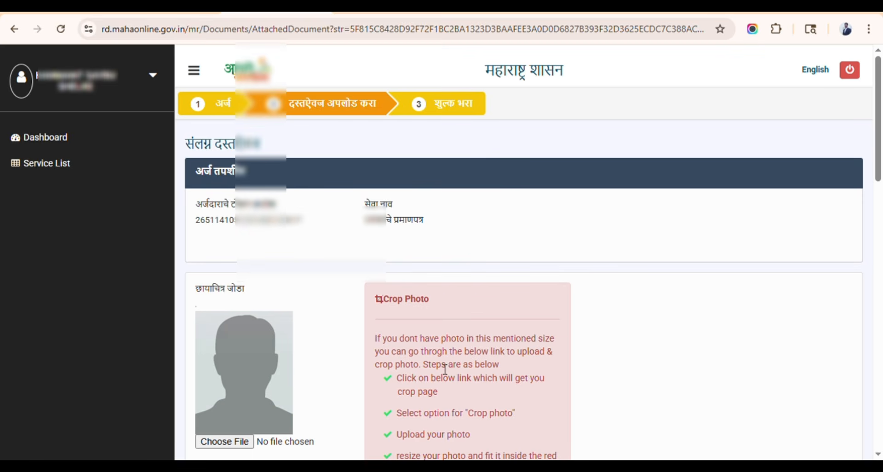
pyautogui.scroll(-5, 405, 348)
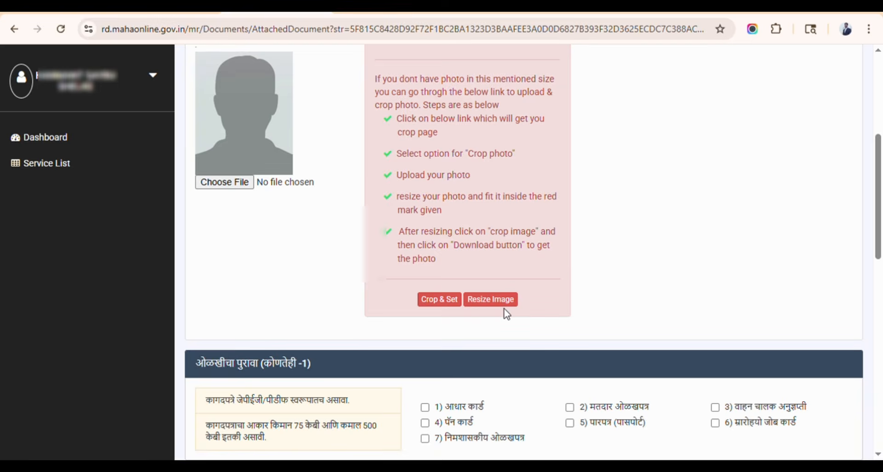
pyautogui.scroll(-5, 363, 231)
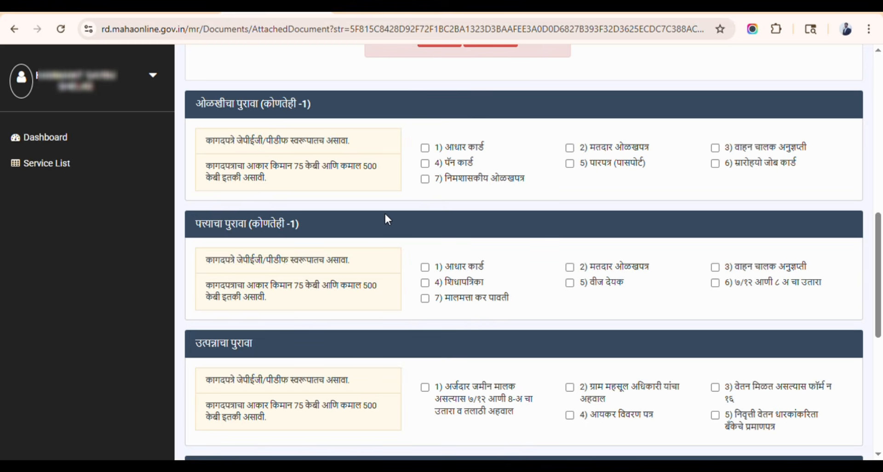
# - Tick Aadhaar card as identity proof, choose Upload File, and enter the Aadhaar card number
pyautogui.click(425, 148)
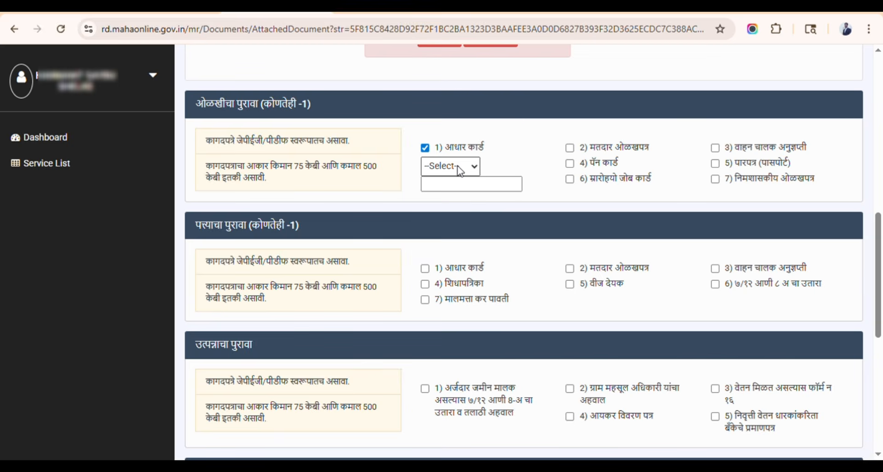
pyautogui.click(446, 205)
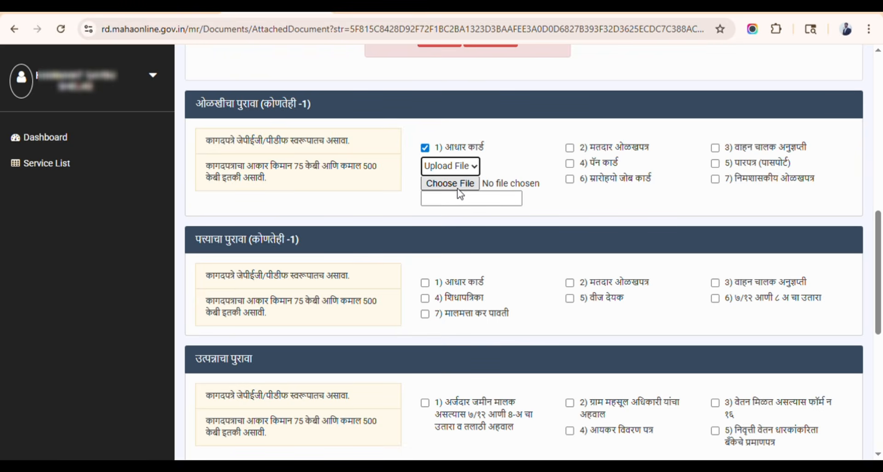
pyautogui.click(462, 203)
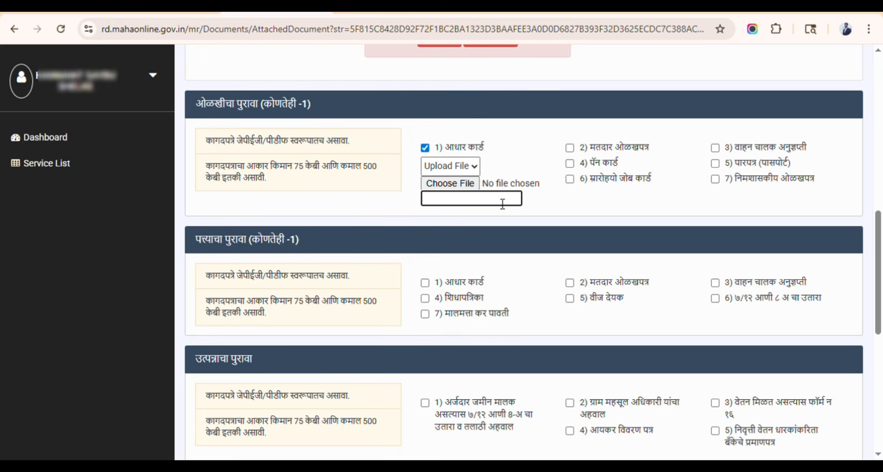
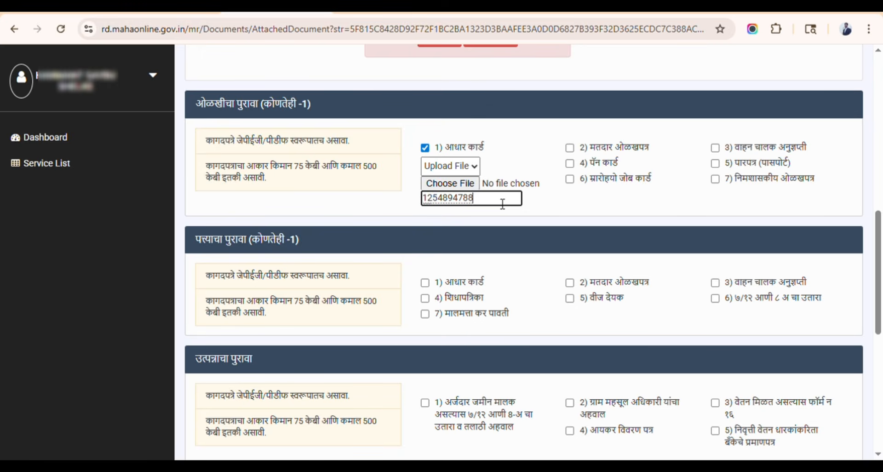
pyautogui.click(567, 209)
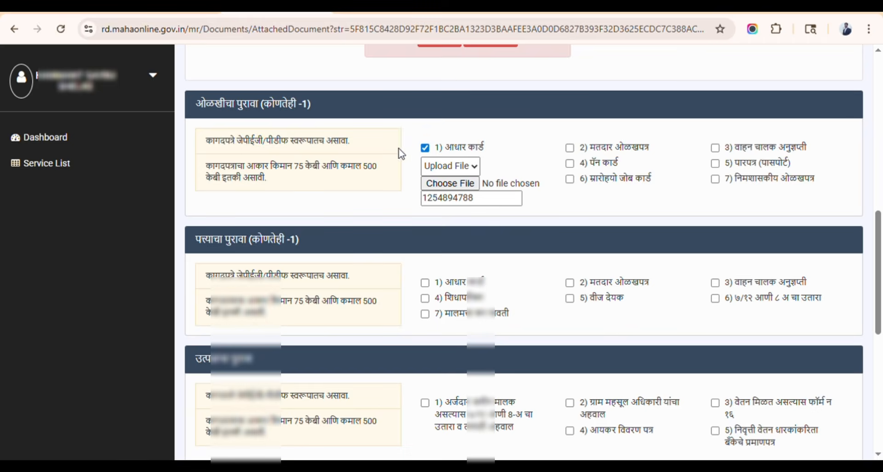
# - Tick the ration card (शिधापत्रिका) as address proof with Upload File chosen
pyautogui.scroll(-3, 375, 156)
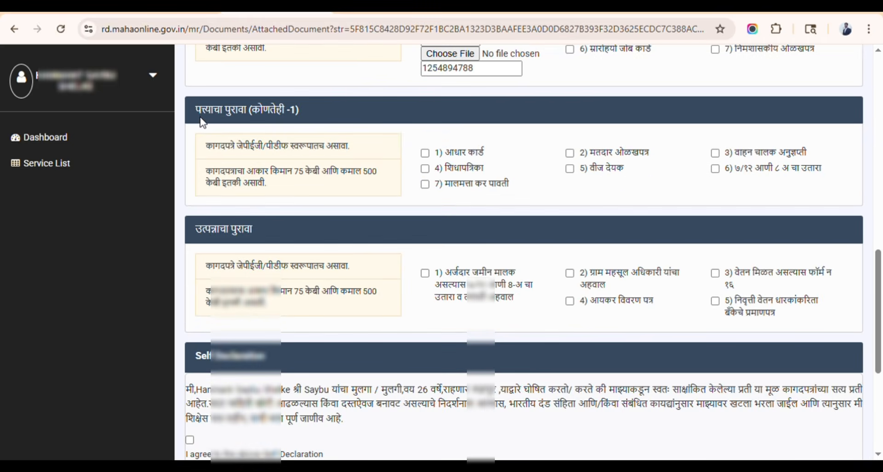
pyautogui.doubleClick(201, 122)
pyautogui.click(424, 169)
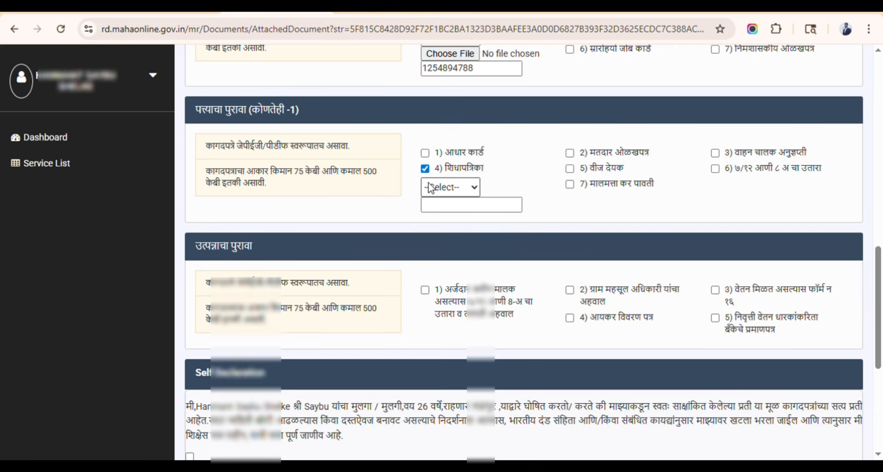
pyautogui.click(448, 225)
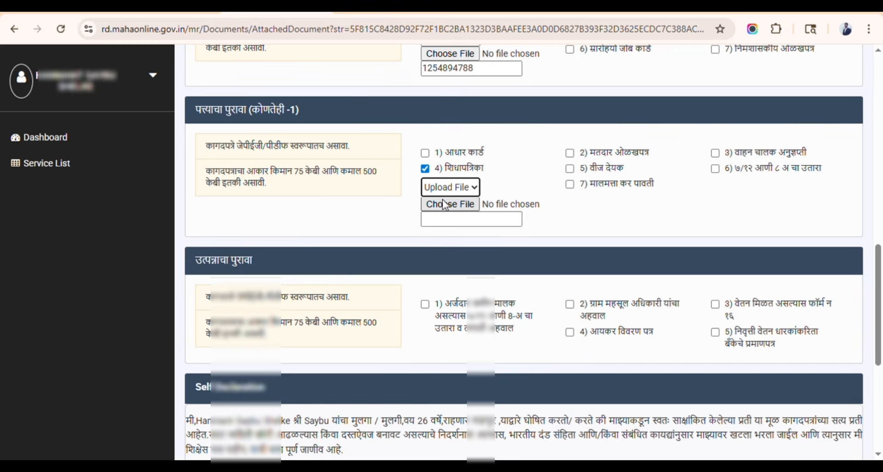
pyautogui.click(473, 226)
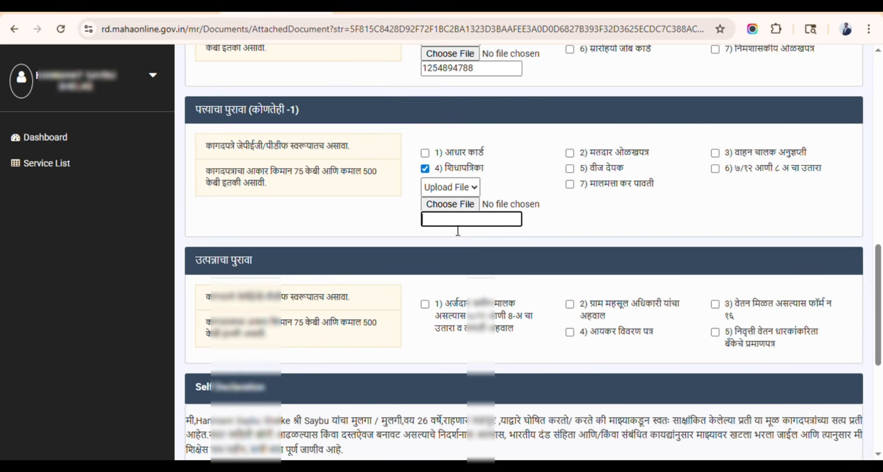
# - Tick the ७/१२ and ८-अ extract with तलाठी अहवाल as income proof, set to Upload File
pyautogui.scroll(-3, 600, 233)
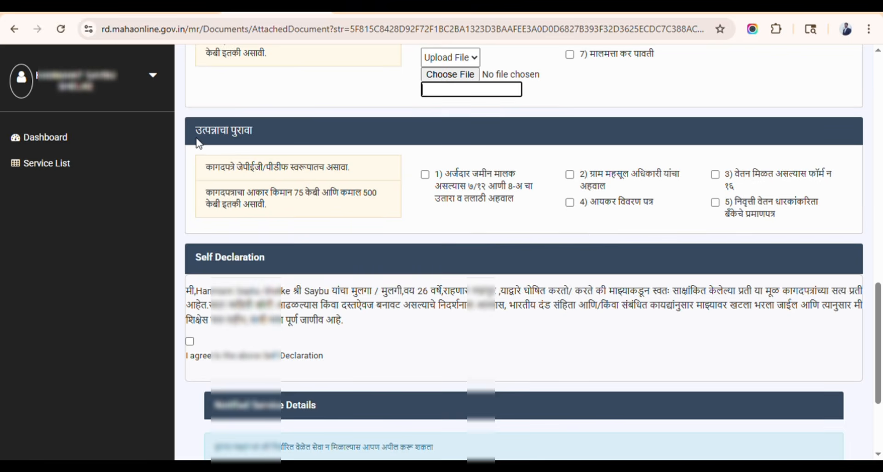
pyautogui.moveTo(193, 131); pyautogui.dragTo(230, 136)
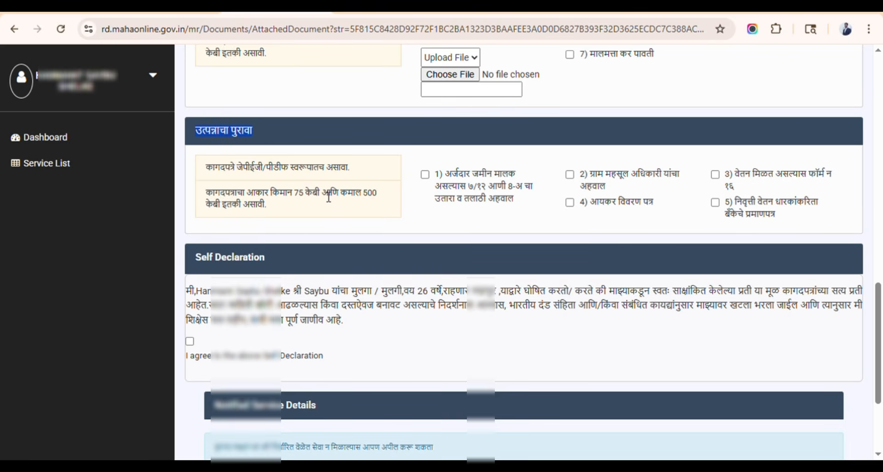
pyautogui.click(344, 197)
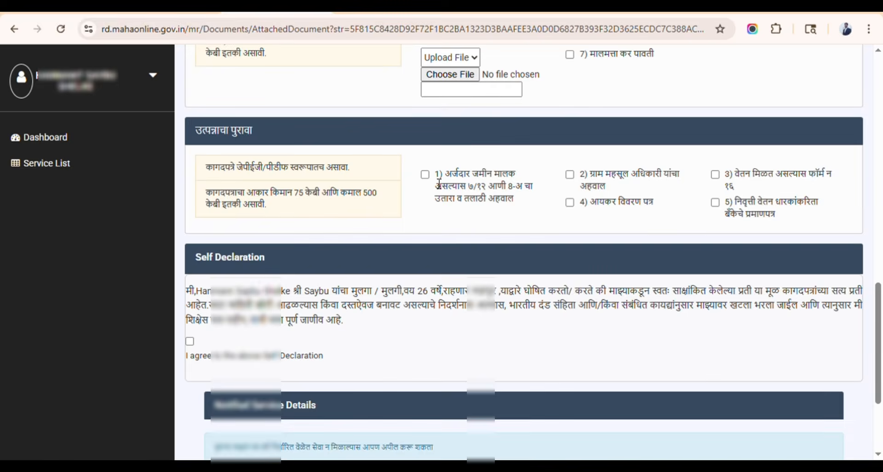
pyautogui.click(425, 175)
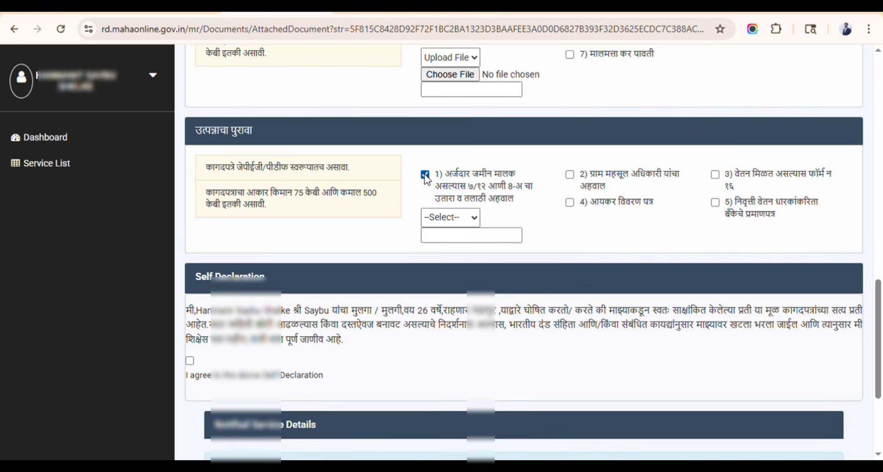
pyautogui.click(444, 208)
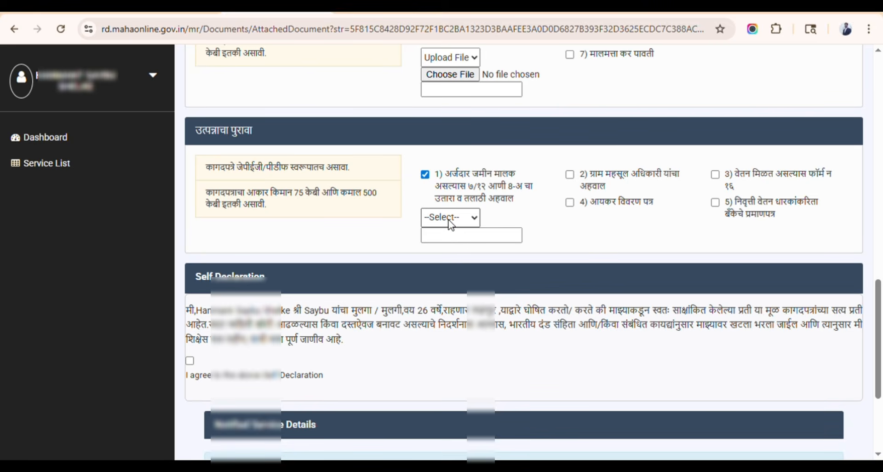
pyautogui.click(464, 255)
pyautogui.click(471, 252)
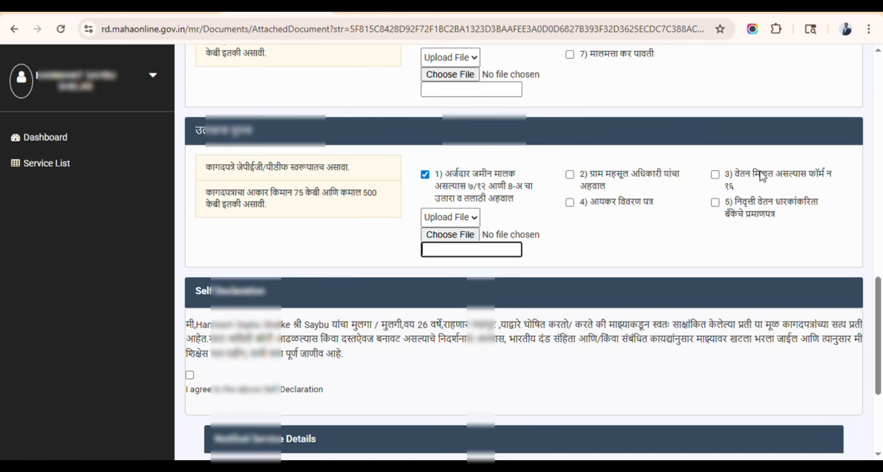
# - Tick 'I agree to the above Self Declaration' and review the appeal notice and 15-day time limit
pyautogui.scroll(-4, 634, 239)
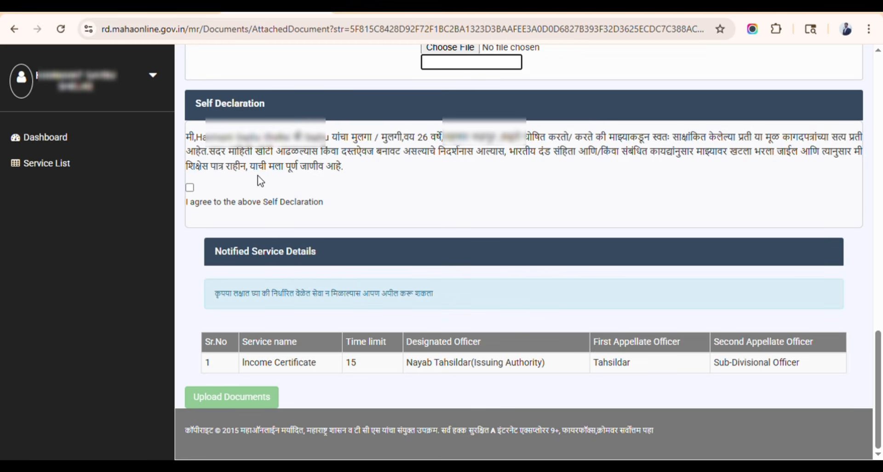
pyautogui.click(190, 187)
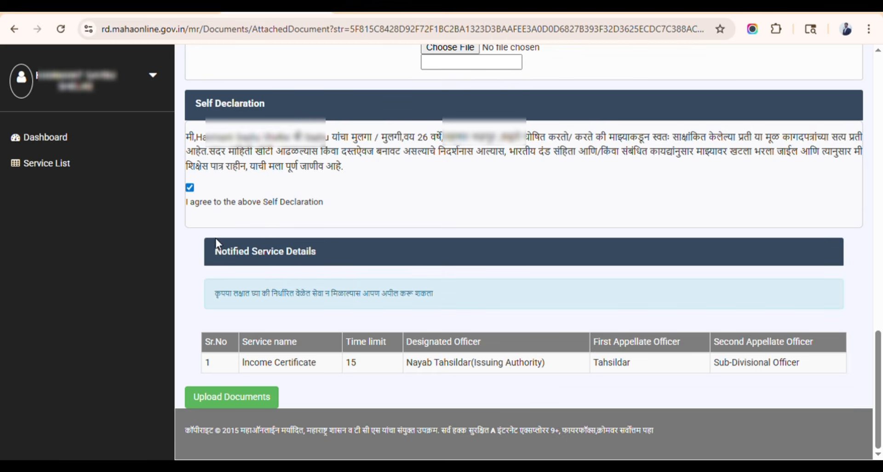
pyautogui.moveTo(320, 256); pyautogui.dragTo(325, 250)
pyautogui.click(325, 255)
pyautogui.moveTo(222, 301); pyautogui.dragTo(442, 306)
pyautogui.click(443, 305)
pyautogui.doubleClick(353, 373)
pyautogui.click(327, 366)
# - Return to the Dashboard and check the first application's Not Completed status
pyautogui.click(60, 142)
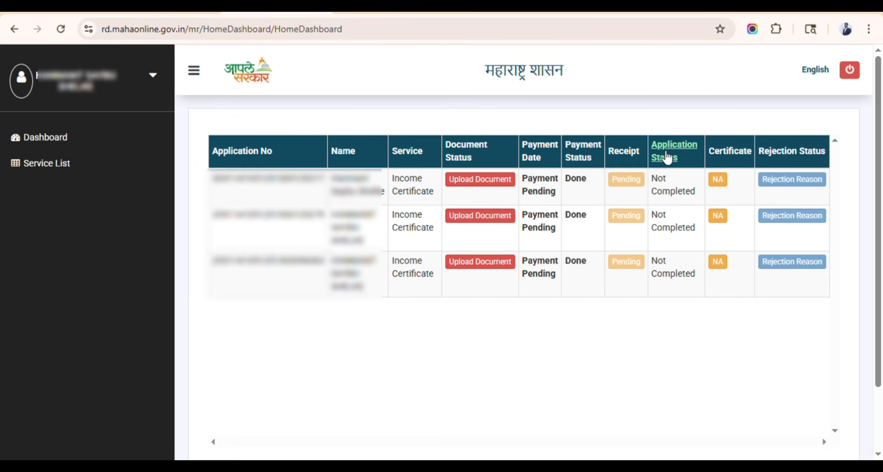
pyautogui.moveTo(652, 179); pyautogui.dragTo(703, 196)
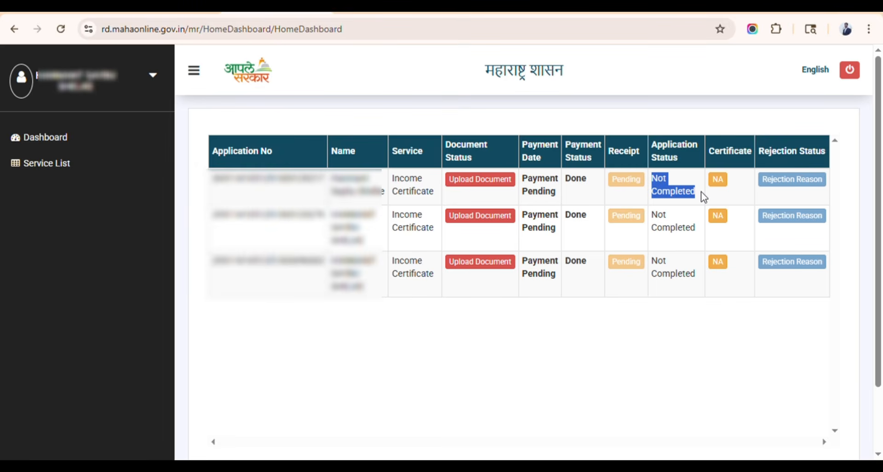
pyautogui.click(703, 196)
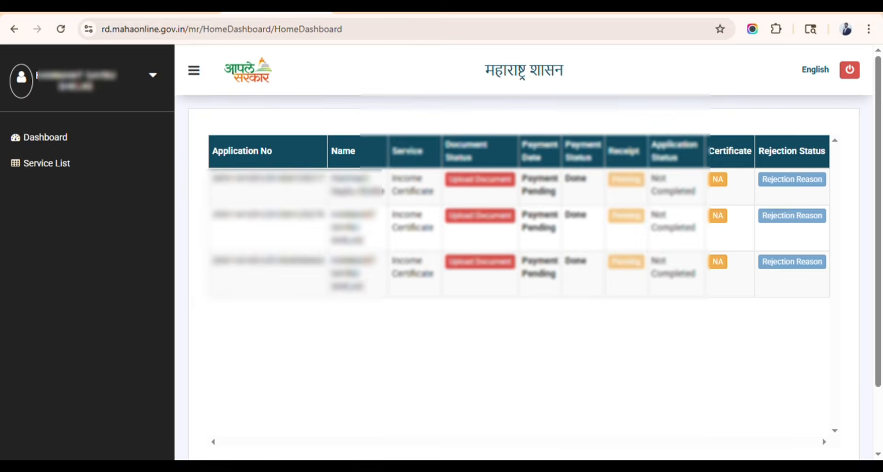
# - Switch to the income.pdf tab showing the sample उत्पन्न प्रमाणपत्र income certificate
pyautogui.click(494, 7)
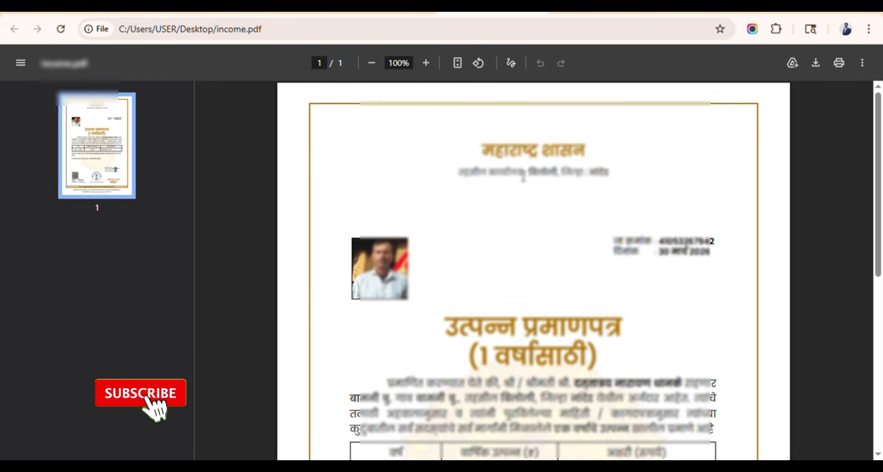
pyautogui.keyDown('ctrl'); pyautogui.scroll(-3, 523, 179); pyautogui.keyUp('ctrl')
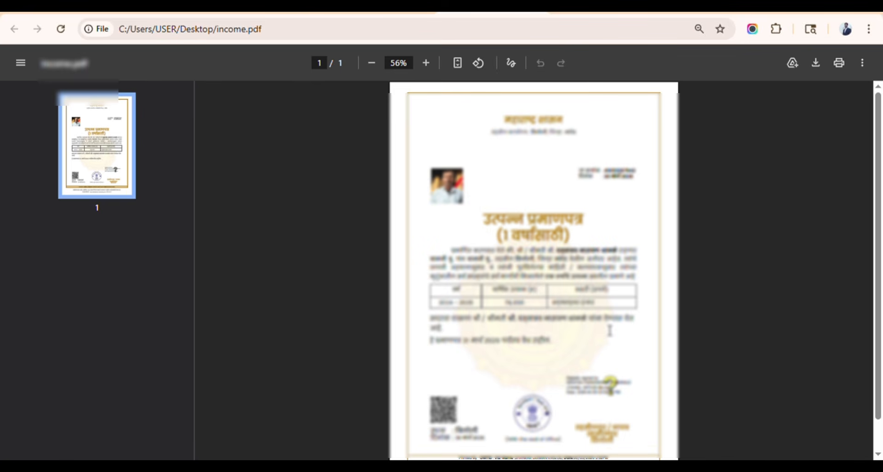
# - Switch to the dom.pdf tab showing the sample Certificate of Age and Domicile
pyautogui.click(592, 13)
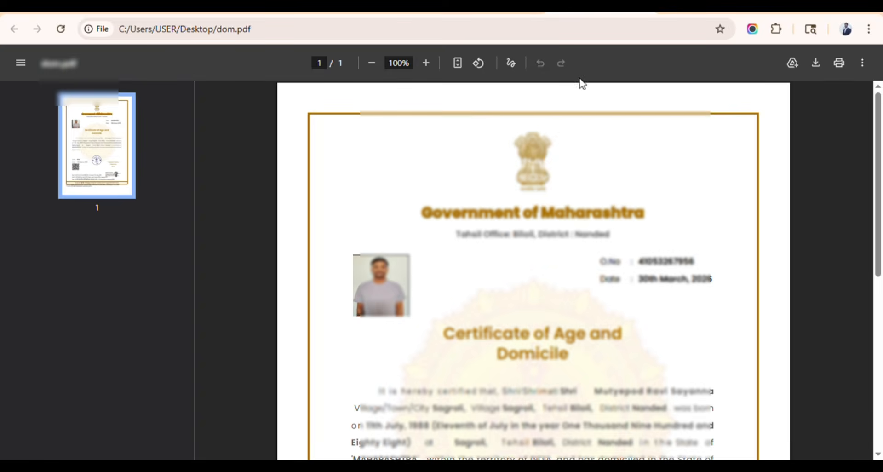
pyautogui.keyDown('ctrl'); pyautogui.scroll(-5, 559, 202); pyautogui.keyUp('ctrl')
pyautogui.keyDown('ctrl'); pyautogui.scroll(1, 559, 204); pyautogui.keyUp('ctrl')
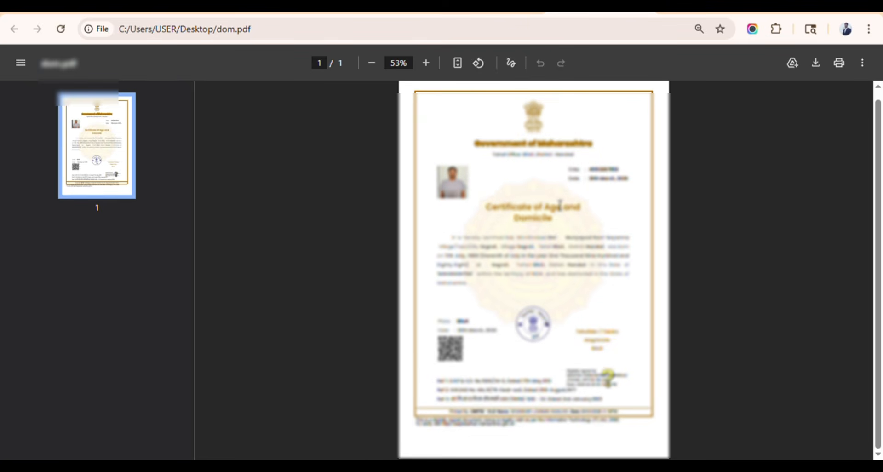